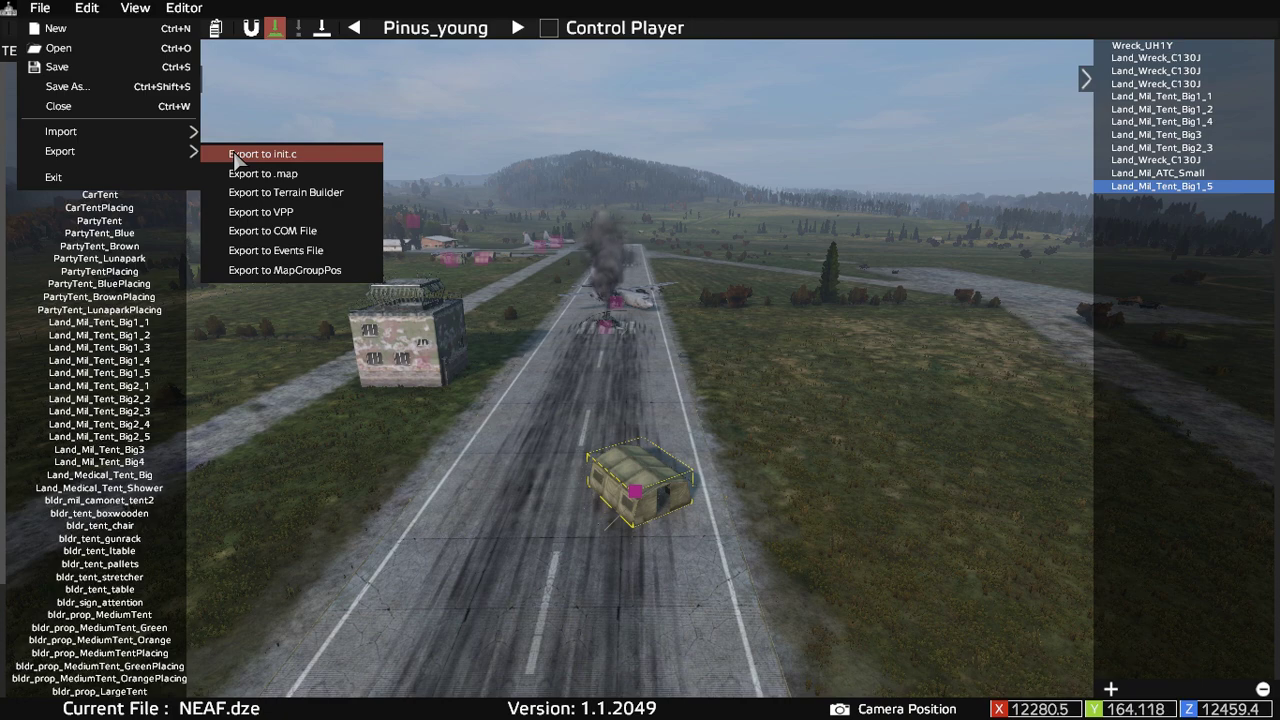
- Export the scene's 12 objects to MapGroupPos as NEAFTEST, then leave the editor
{"action": "left_click", "coordinate": [280, 270]}
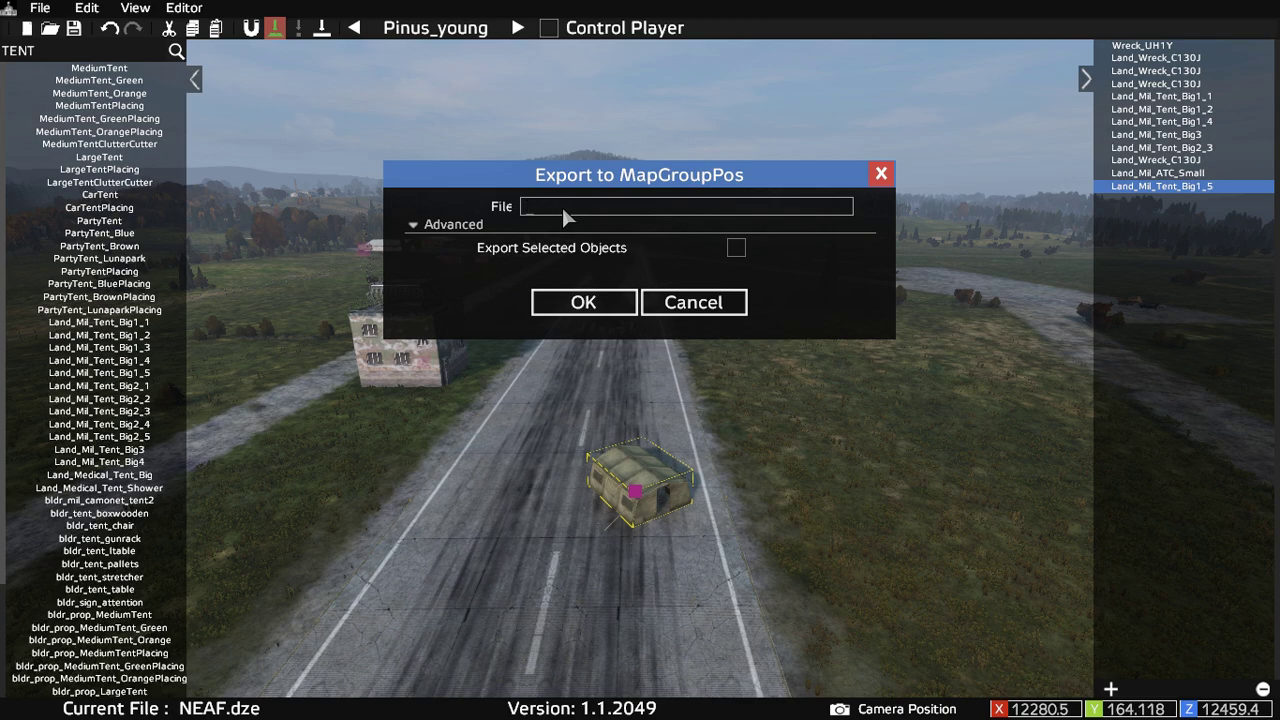
{"action": "type", "text": "NEAFTEST"}
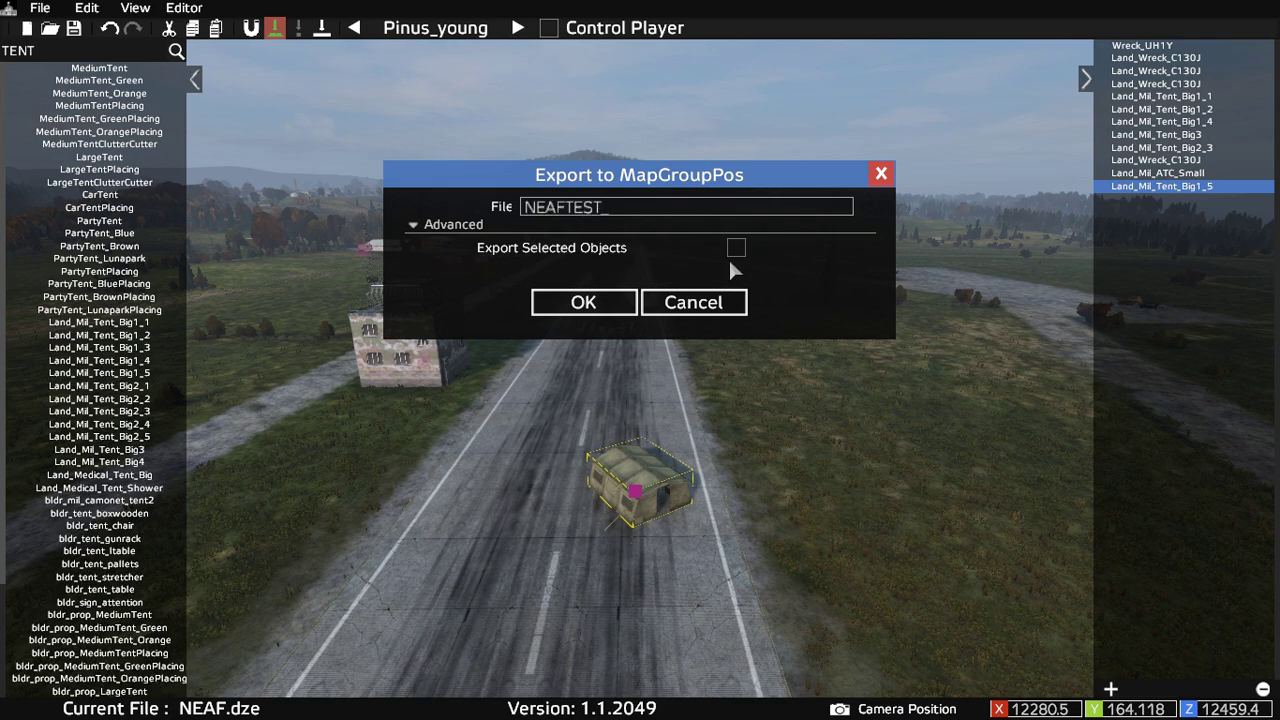
{"action": "left_click", "coordinate": [580, 302]}
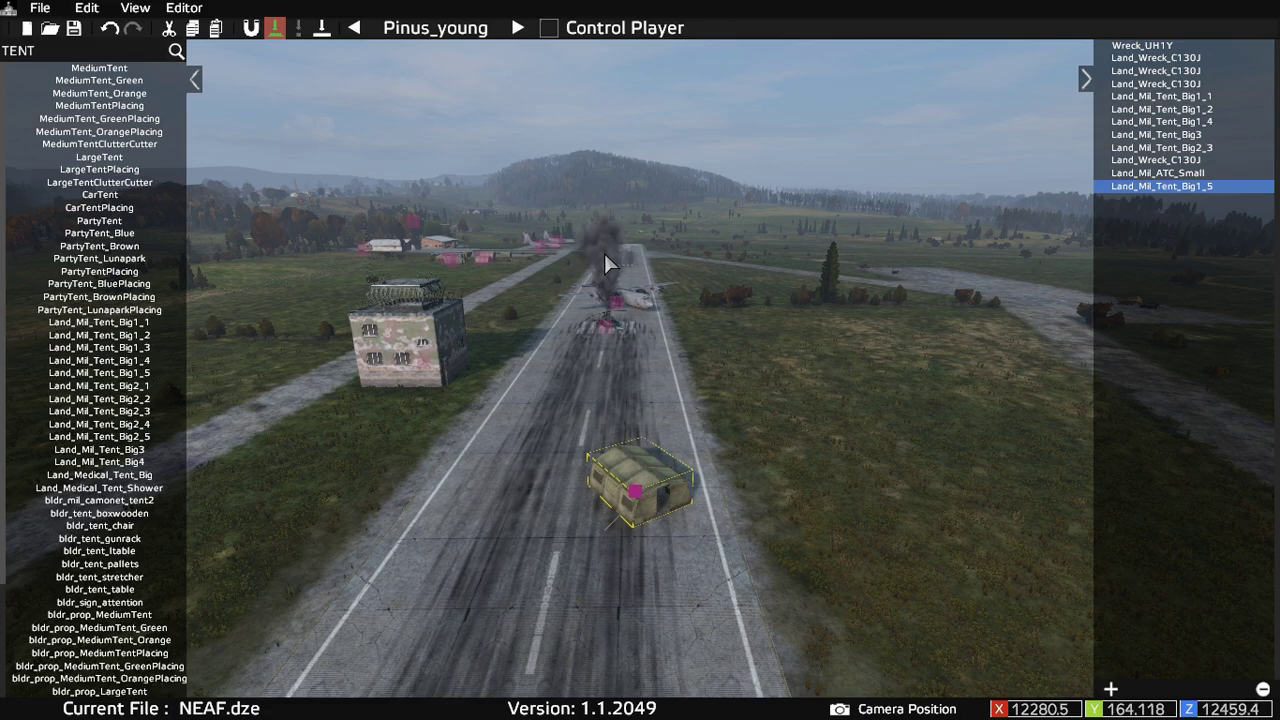
{"action": "key", "text": "alt+Tab"}
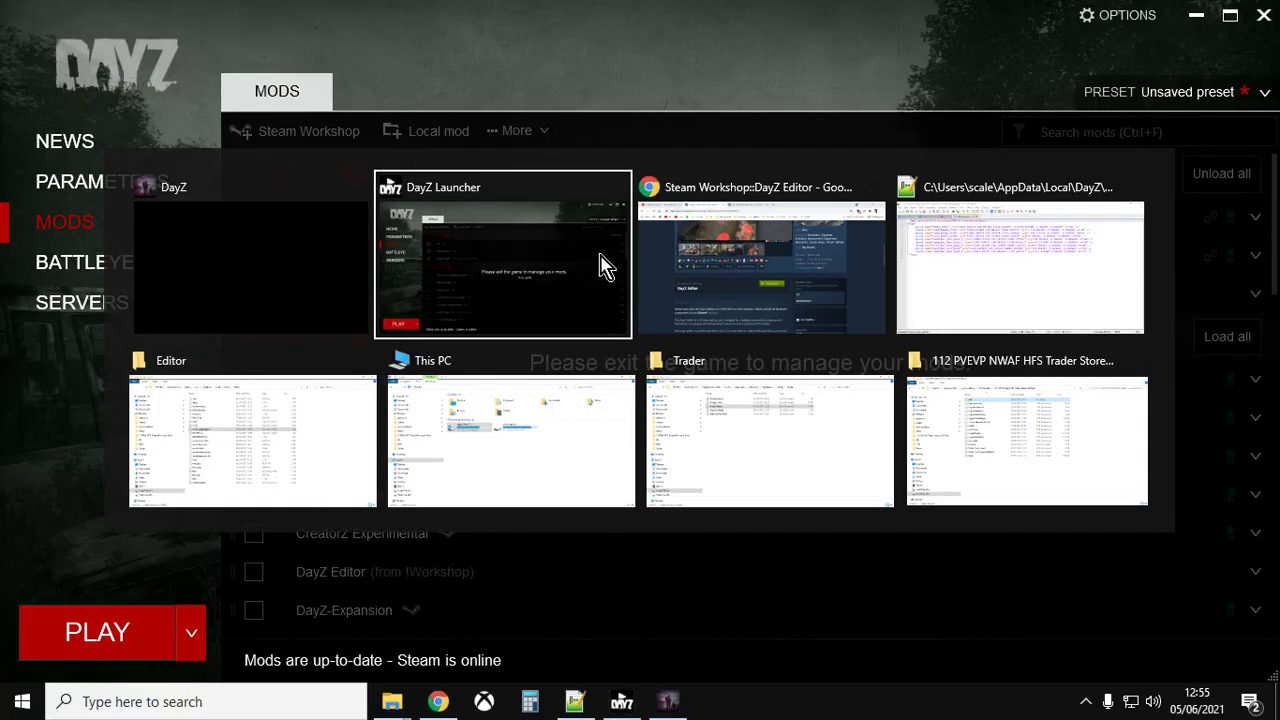
- Bring the This PC File Explorer window to the front
{"action": "key", "text": "alt+Tab"}
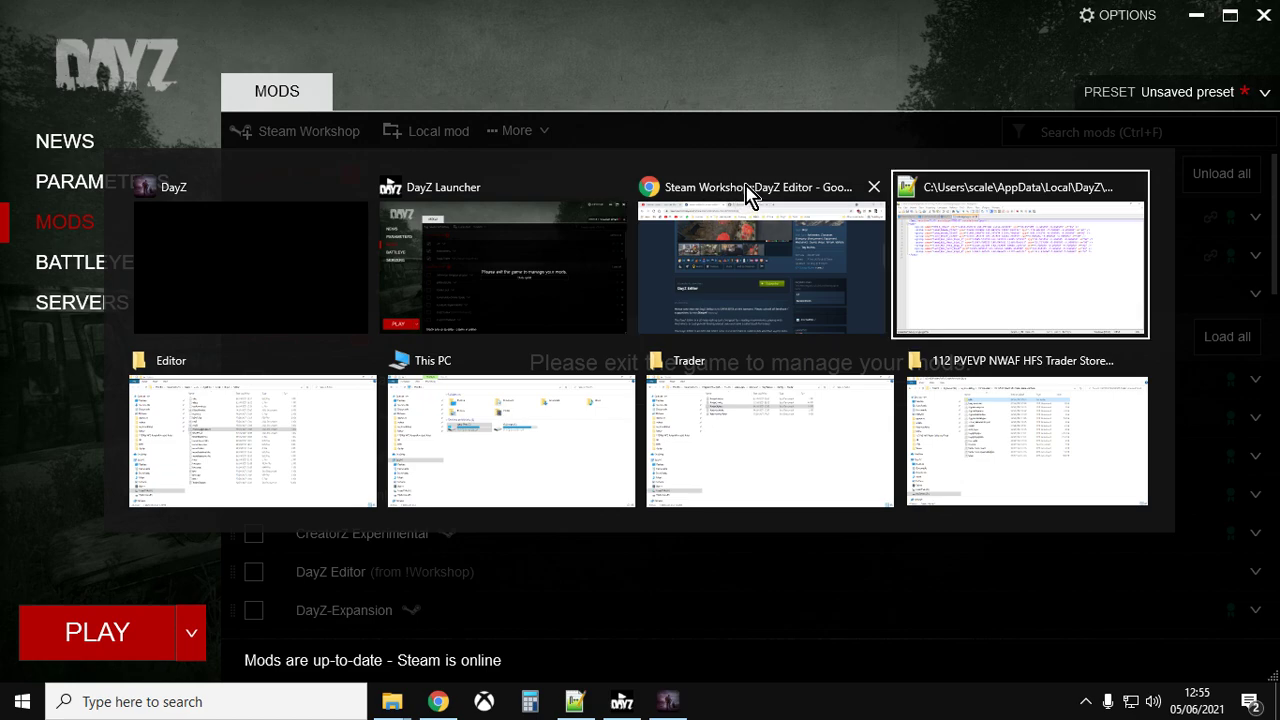
{"action": "key", "text": "alt+Tab"}
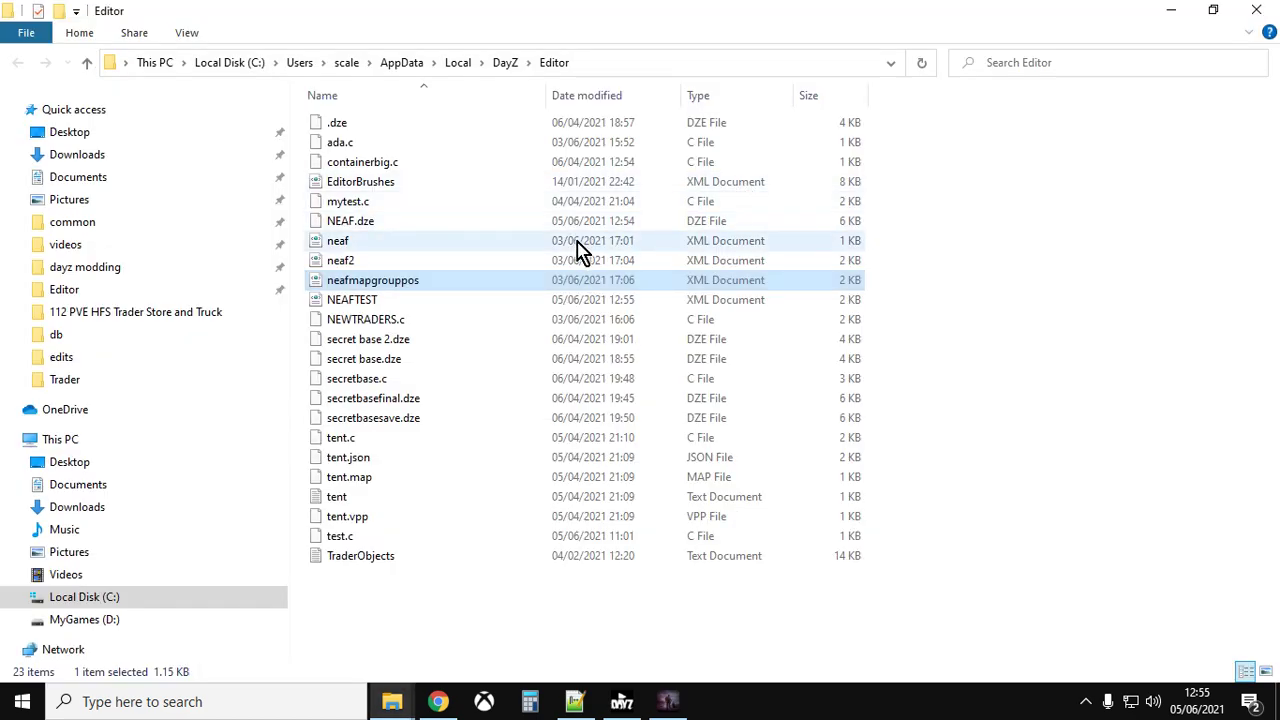
{"action": "left_click", "coordinate": [87, 63]}
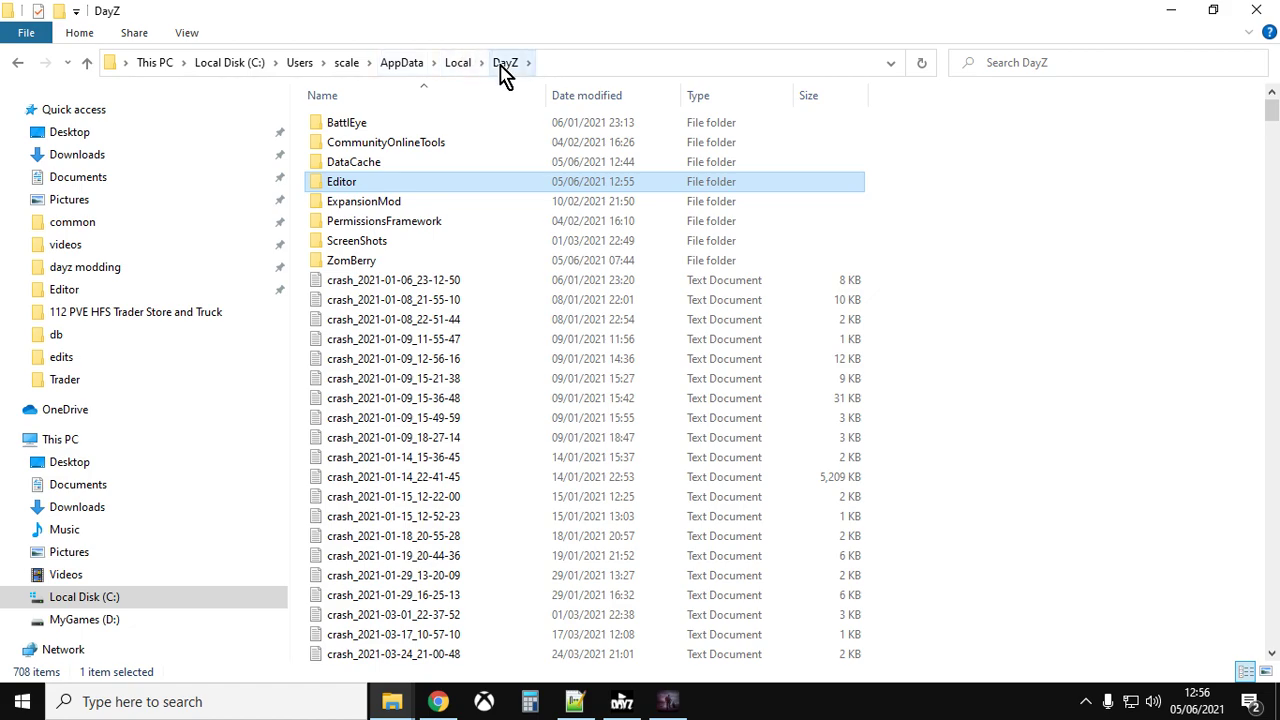
{"action": "left_click", "coordinate": [391, 705]}
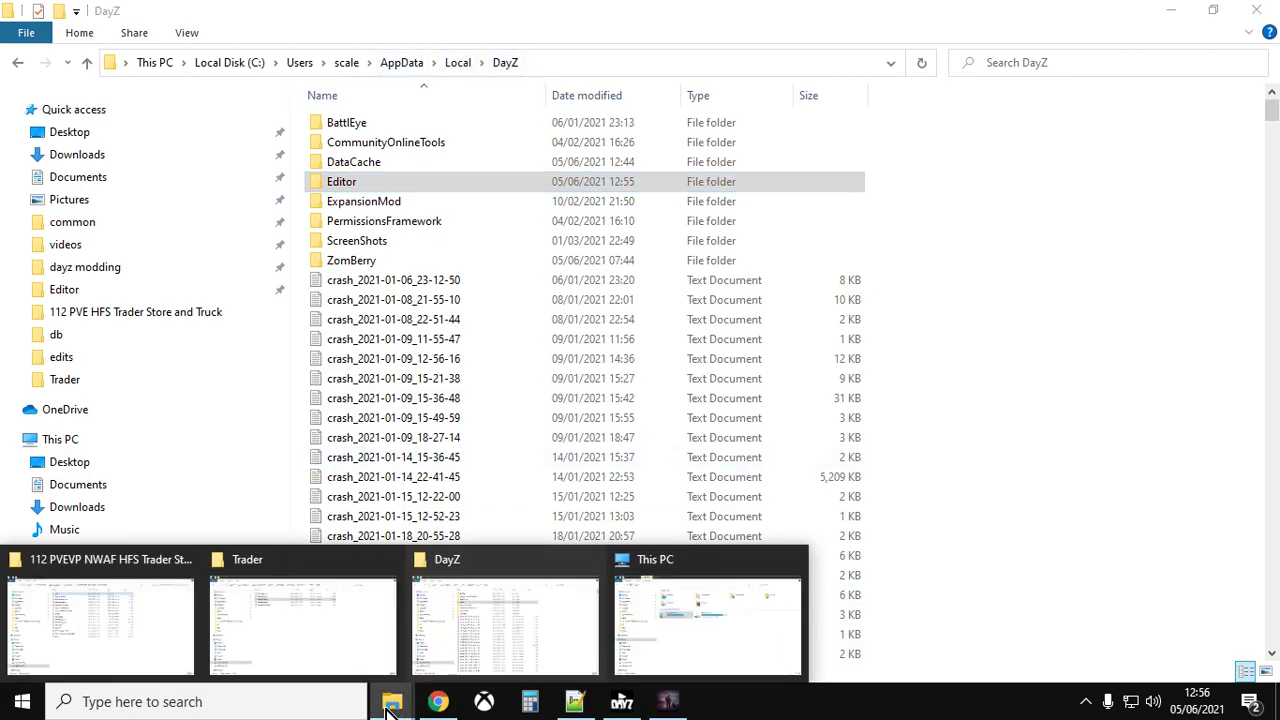
{"action": "left_click", "coordinate": [686, 610]}
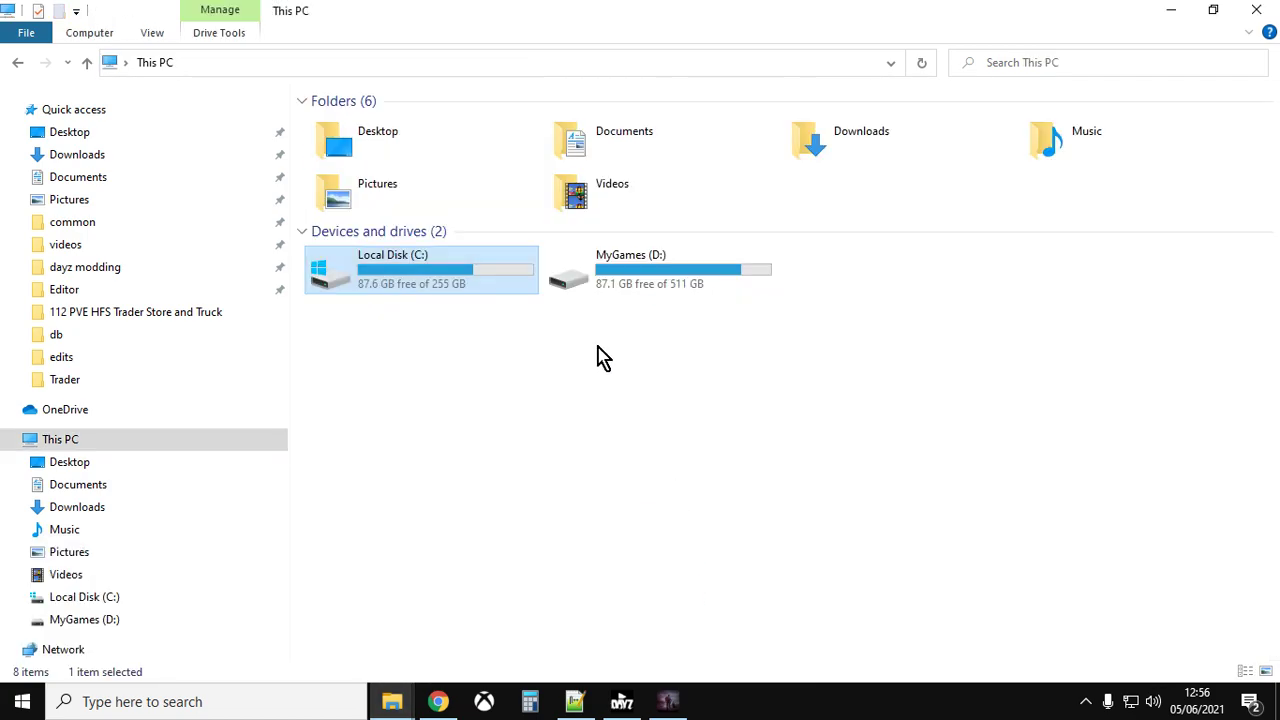
{"action": "left_click", "coordinate": [466, 444]}
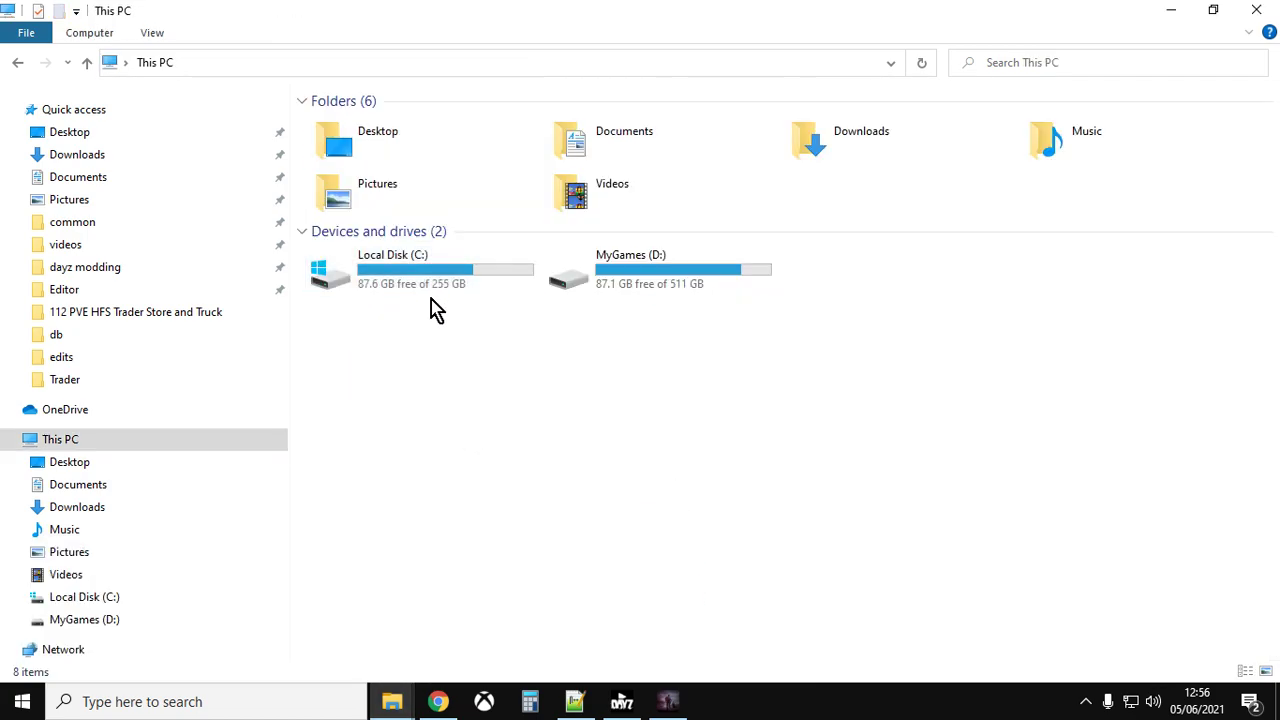
- Navigate from C: through Users, the user folder, AppData\Local\DayZ into the Editor folder
{"action": "double_click", "coordinate": [400, 280]}
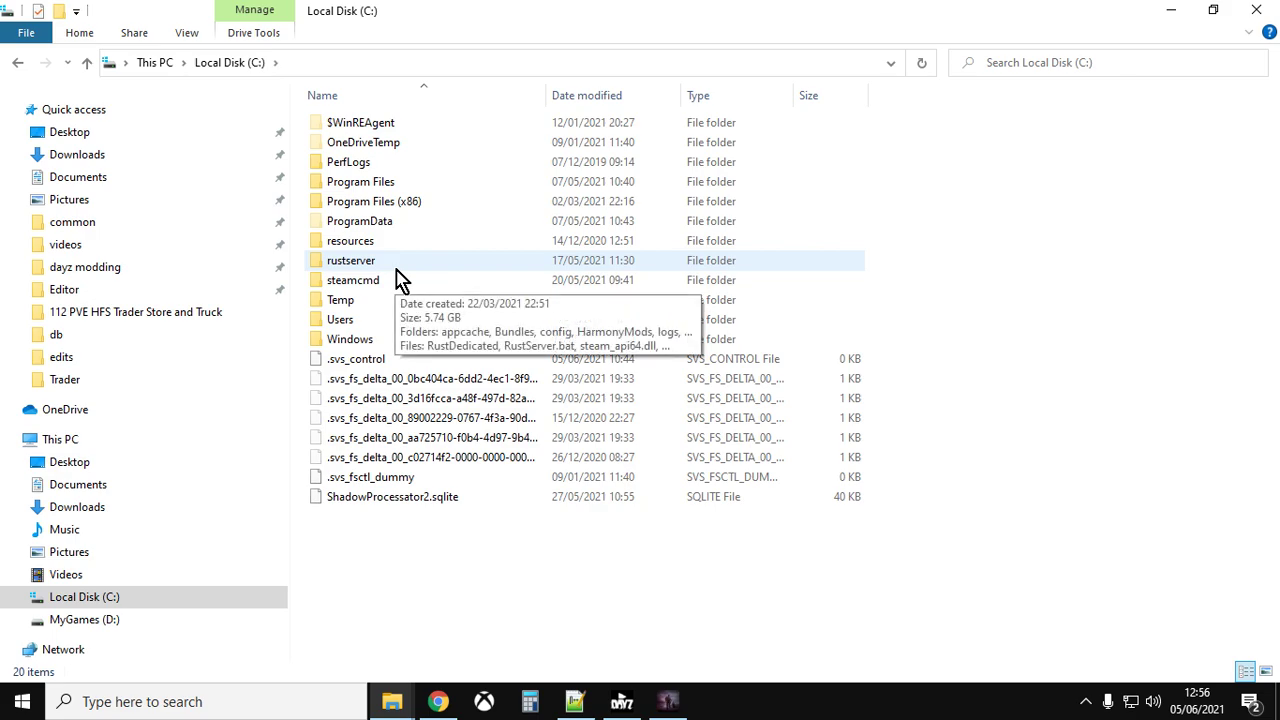
{"action": "double_click", "coordinate": [350, 330]}
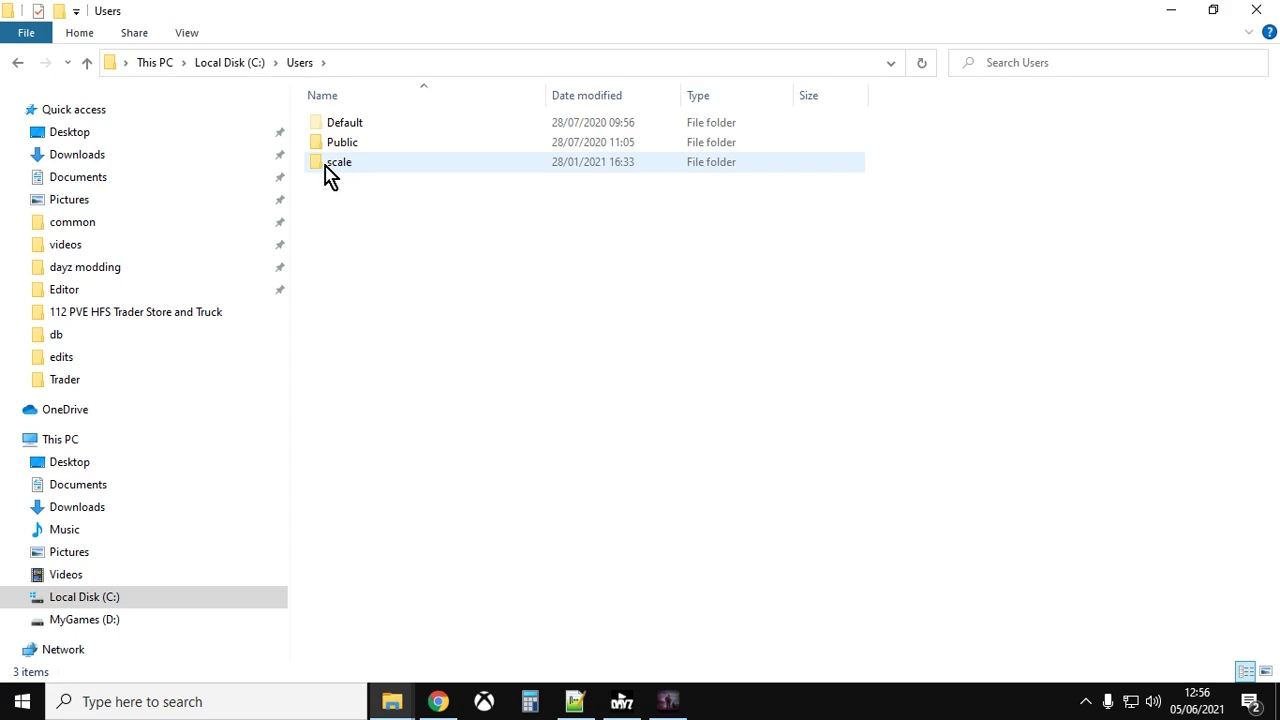
{"action": "mouse_move", "coordinate": [346, 175]}
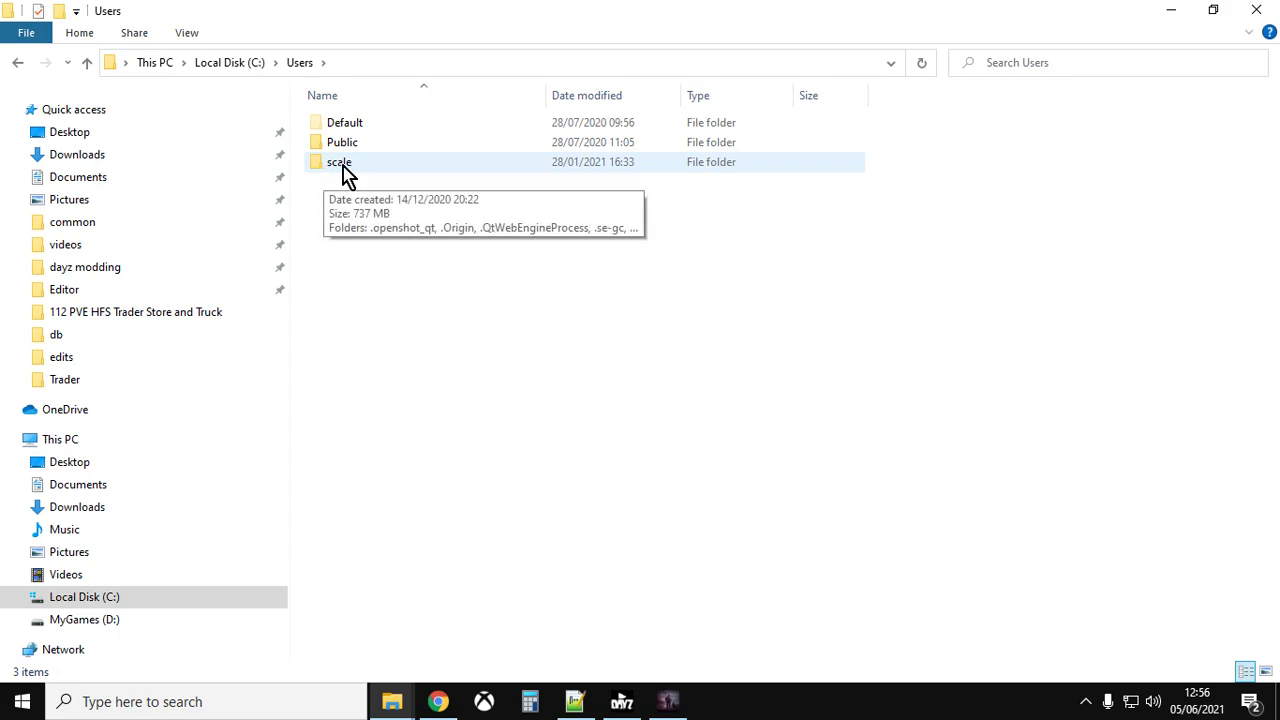
{"action": "double_click", "coordinate": [346, 175]}
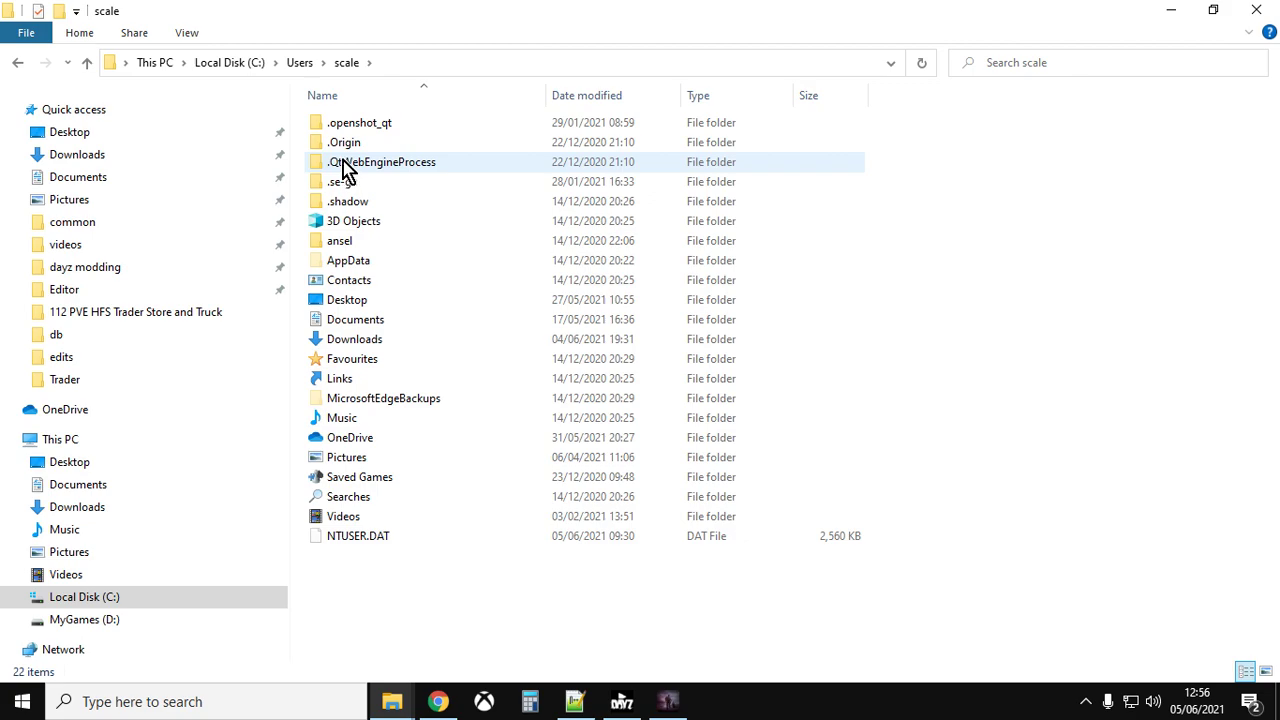
{"action": "double_click", "coordinate": [360, 268]}
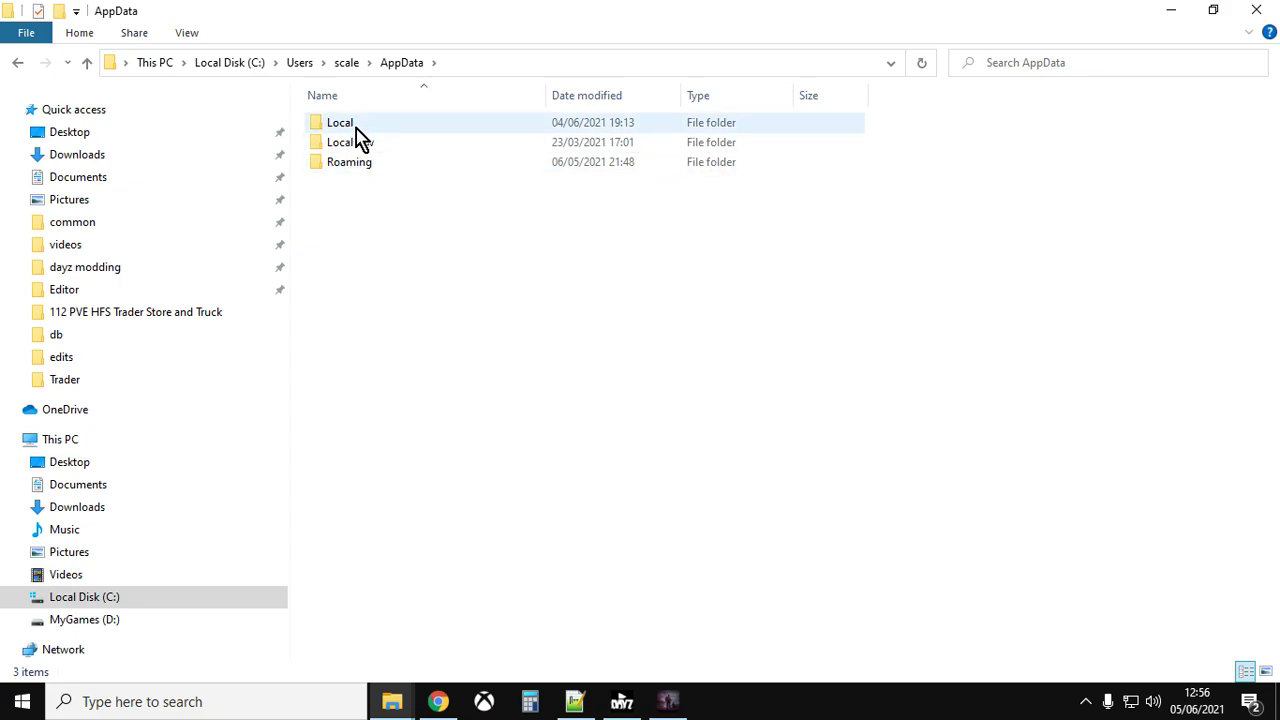
{"action": "double_click", "coordinate": [355, 127]}
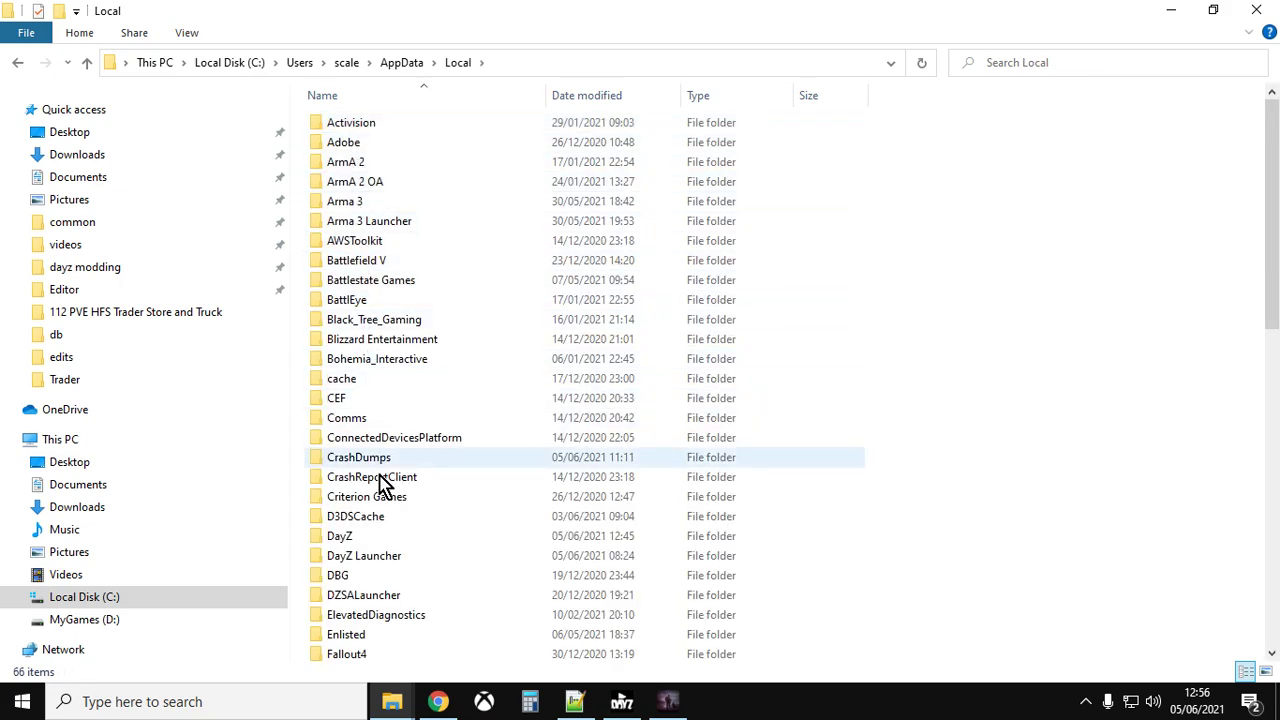
{"action": "double_click", "coordinate": [351, 537]}
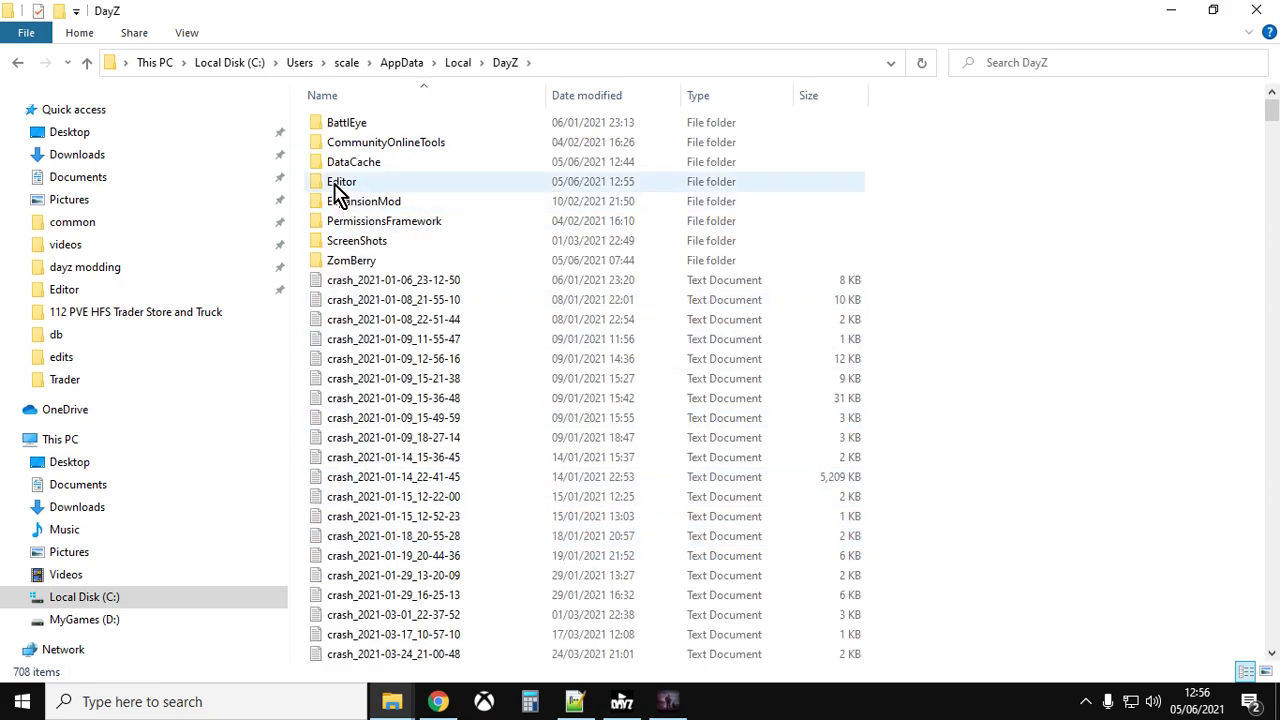
{"action": "double_click", "coordinate": [338, 190]}
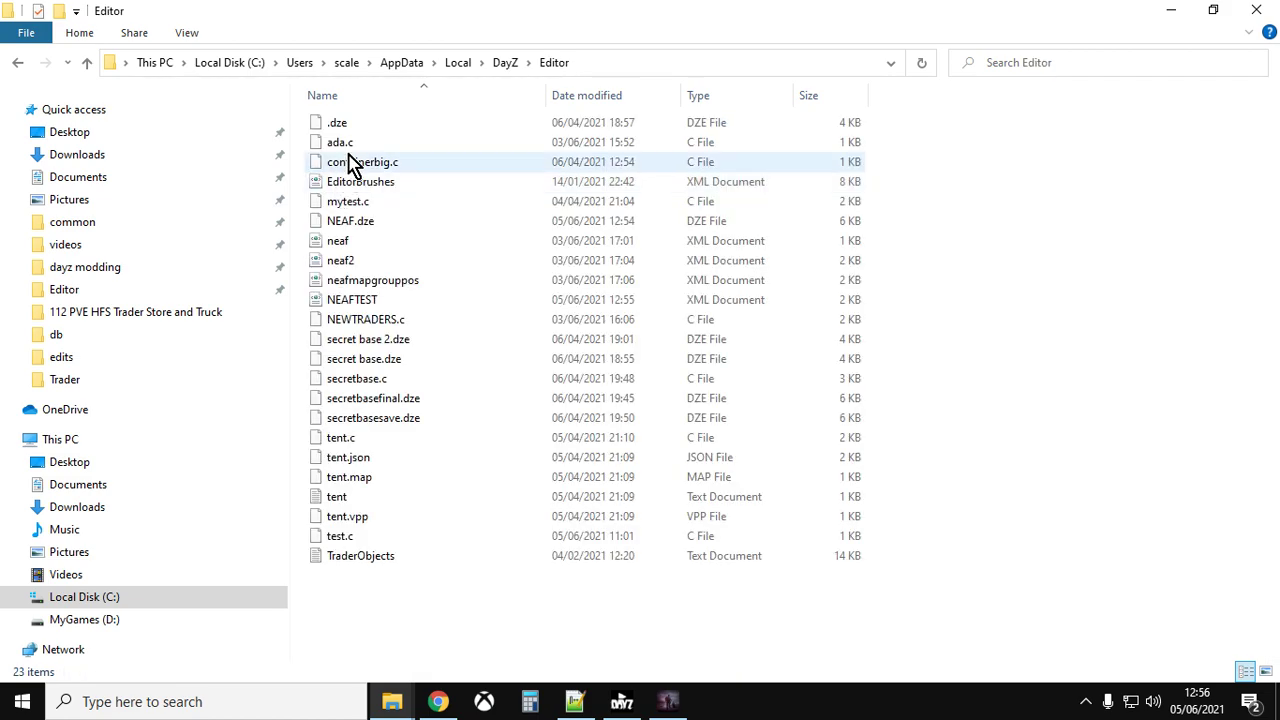
- Open NEAFTEST in Notepad++ and select the wreck's 12182.168945 and 12493.585938 position values
{"action": "right_click", "coordinate": [354, 306]}
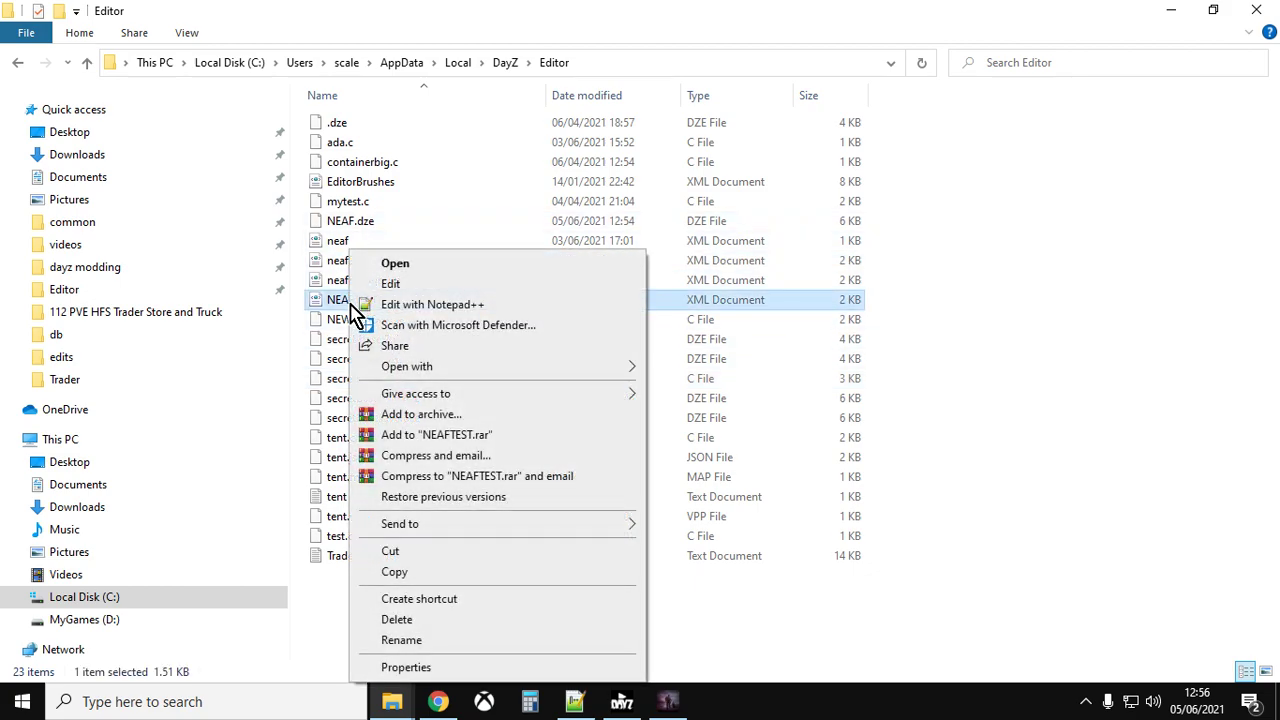
{"action": "left_click", "coordinate": [400, 305]}
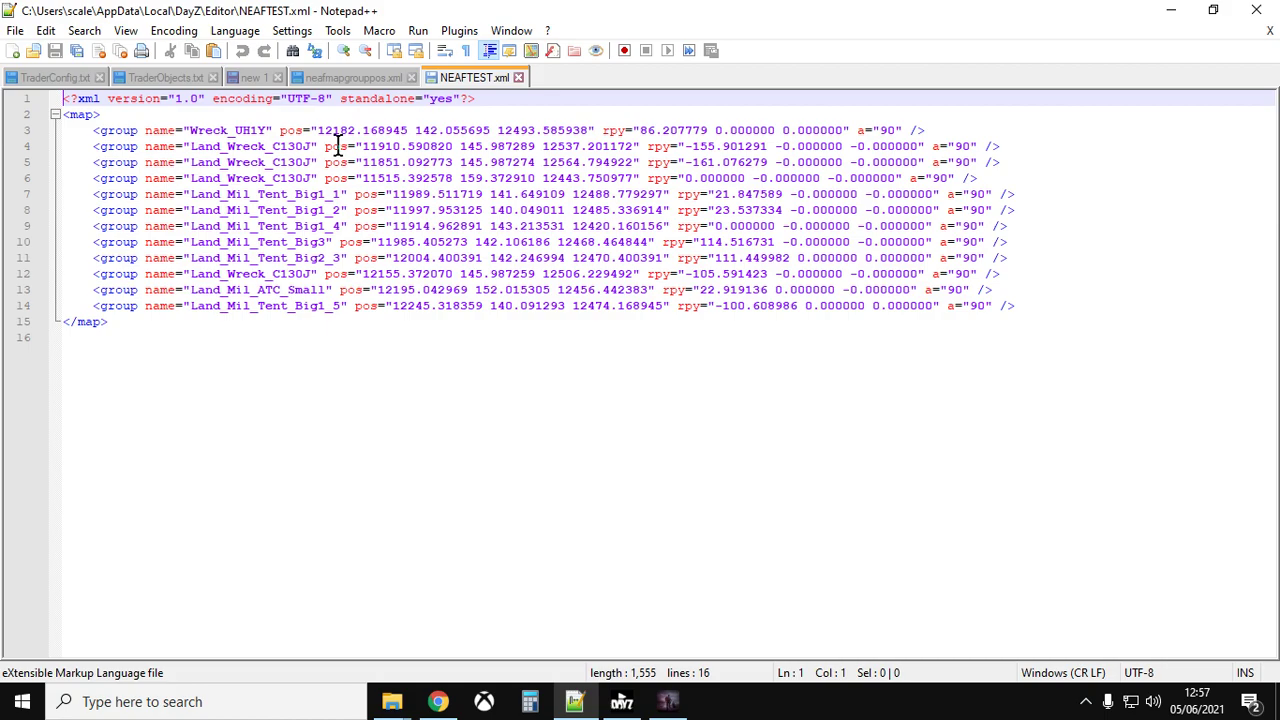
{"action": "left_click_drag", "start_coordinate": [318, 132], "coordinate": [409, 135]}
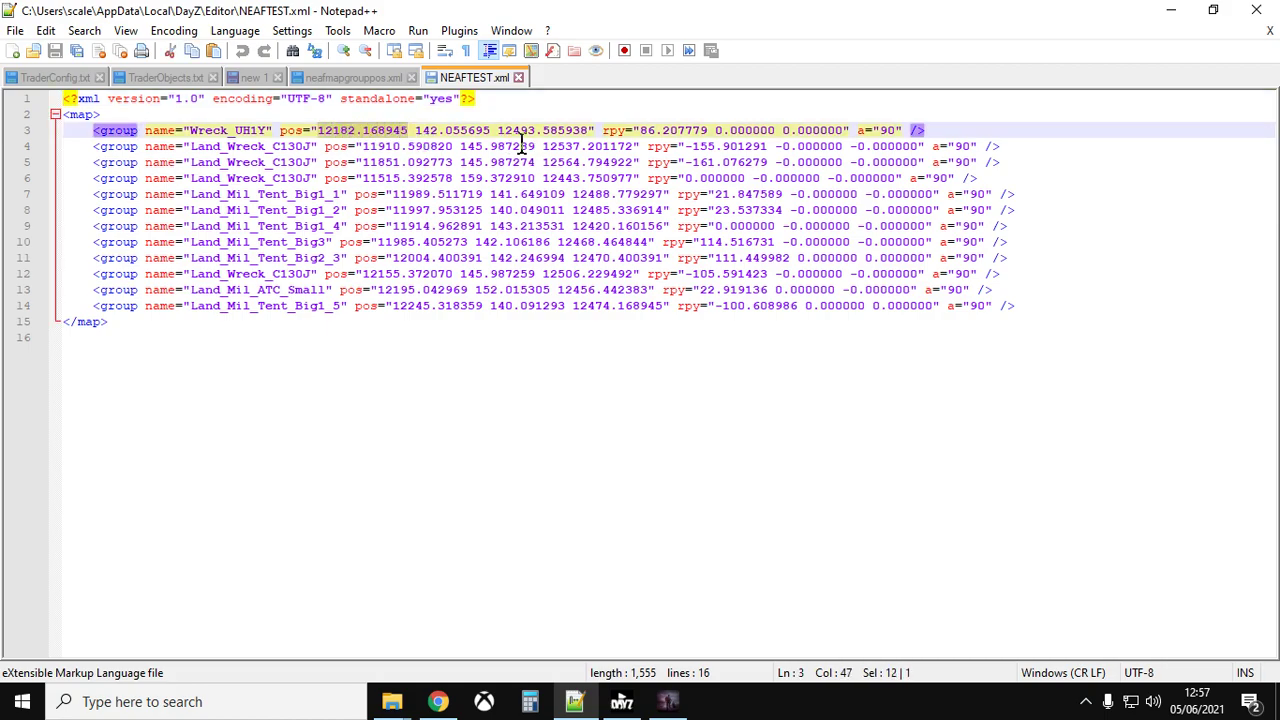
{"action": "left_click_drag", "start_coordinate": [498, 132], "coordinate": [604, 142]}
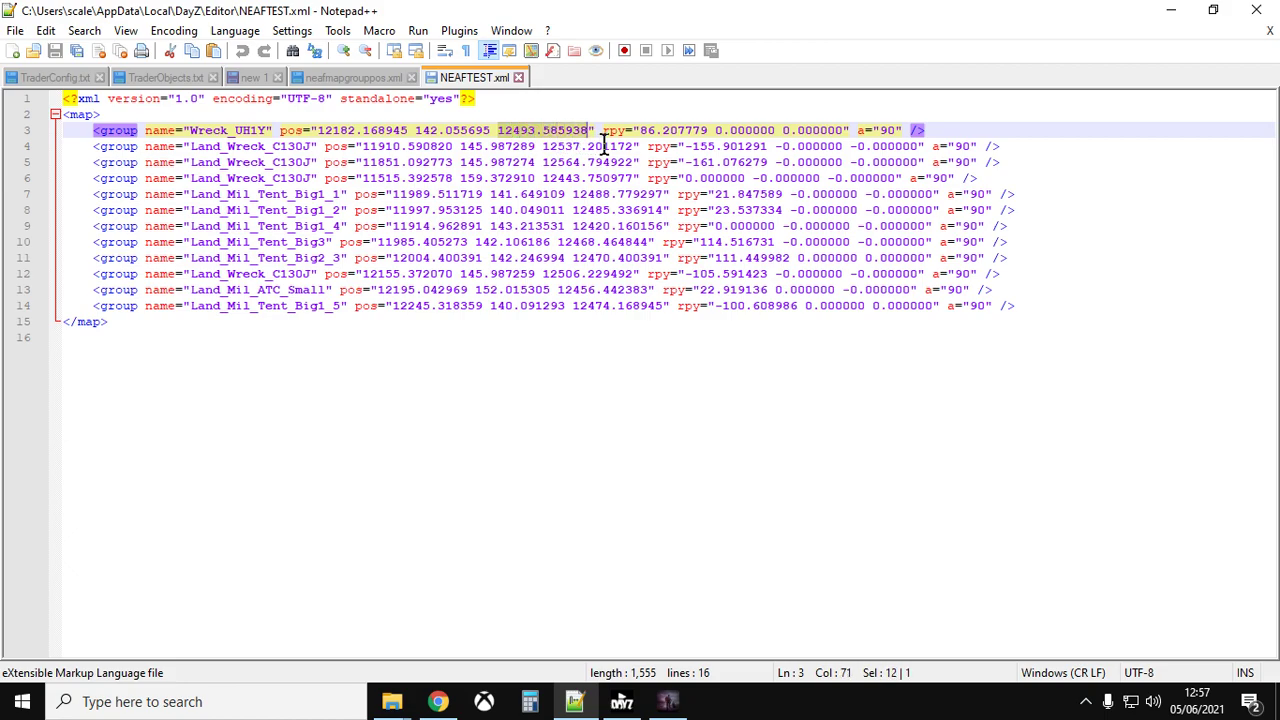
- Highlight the 142.055695 height and 86.207779 rotation, then return to the Editor folder window
{"action": "left_click_drag", "start_coordinate": [425, 138], "coordinate": [505, 137]}
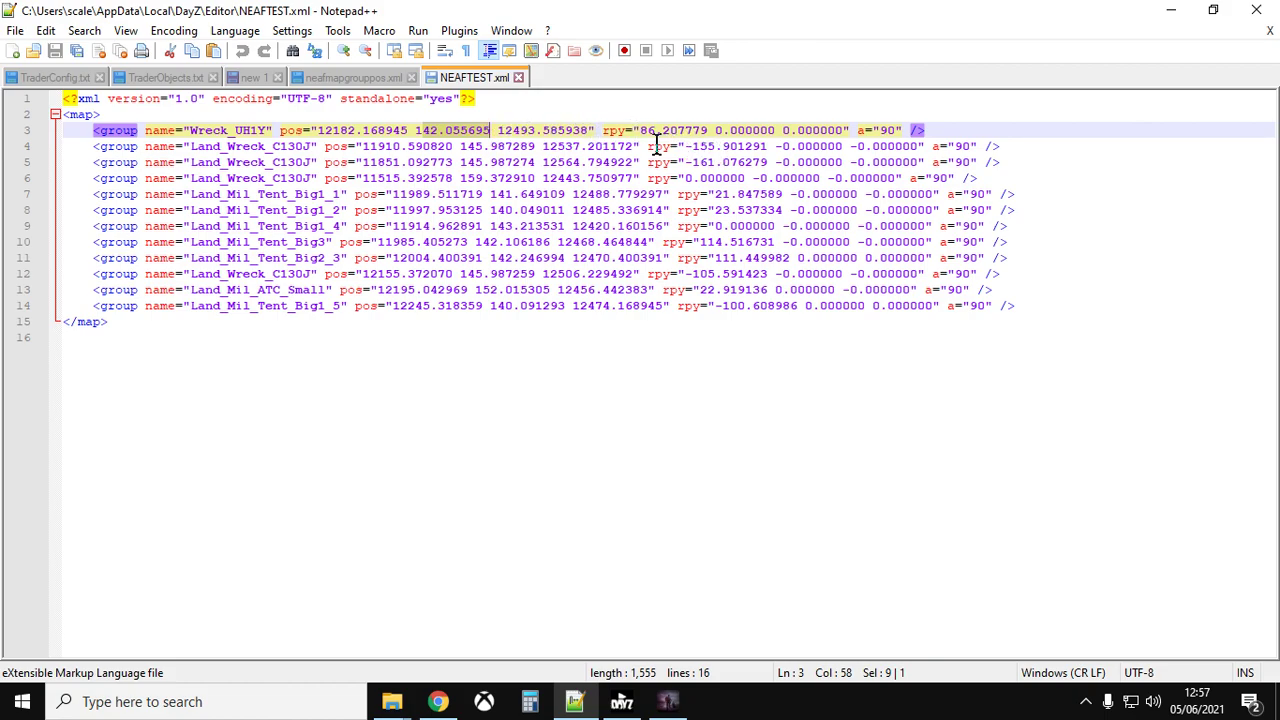
{"action": "left_click_drag", "start_coordinate": [641, 131], "coordinate": [714, 148]}
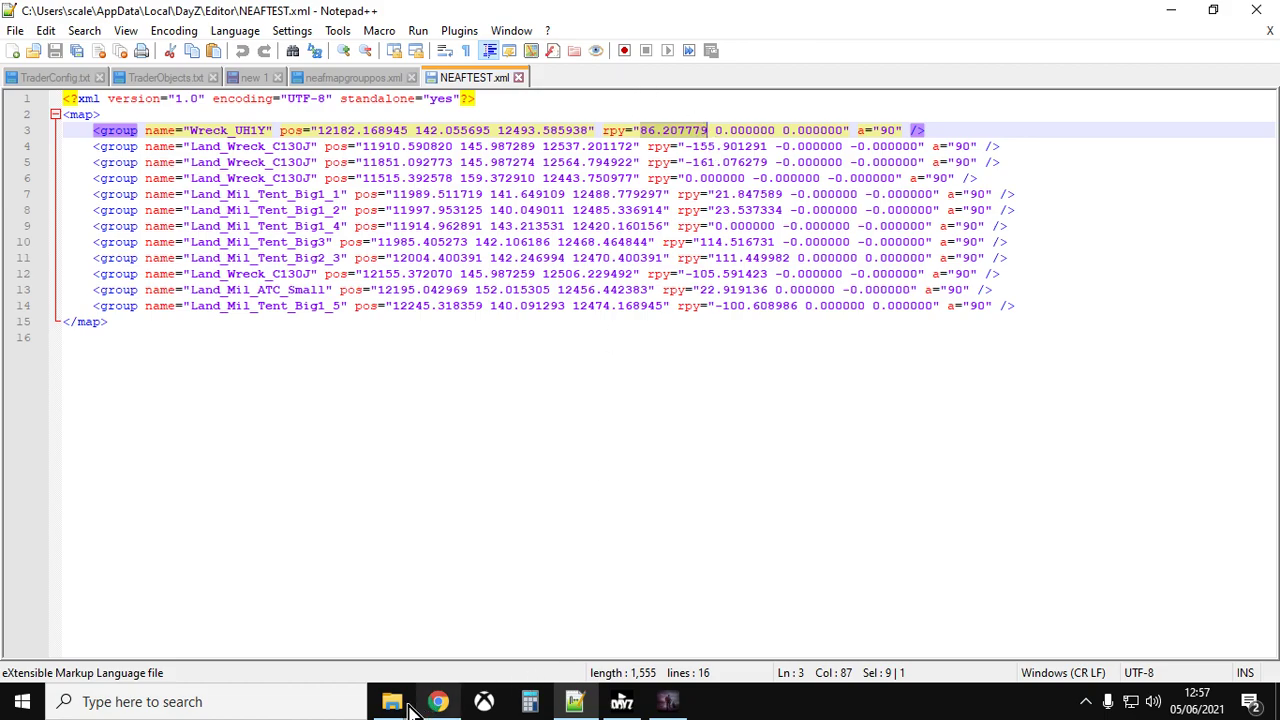
{"action": "mouse_move", "coordinate": [408, 708]}
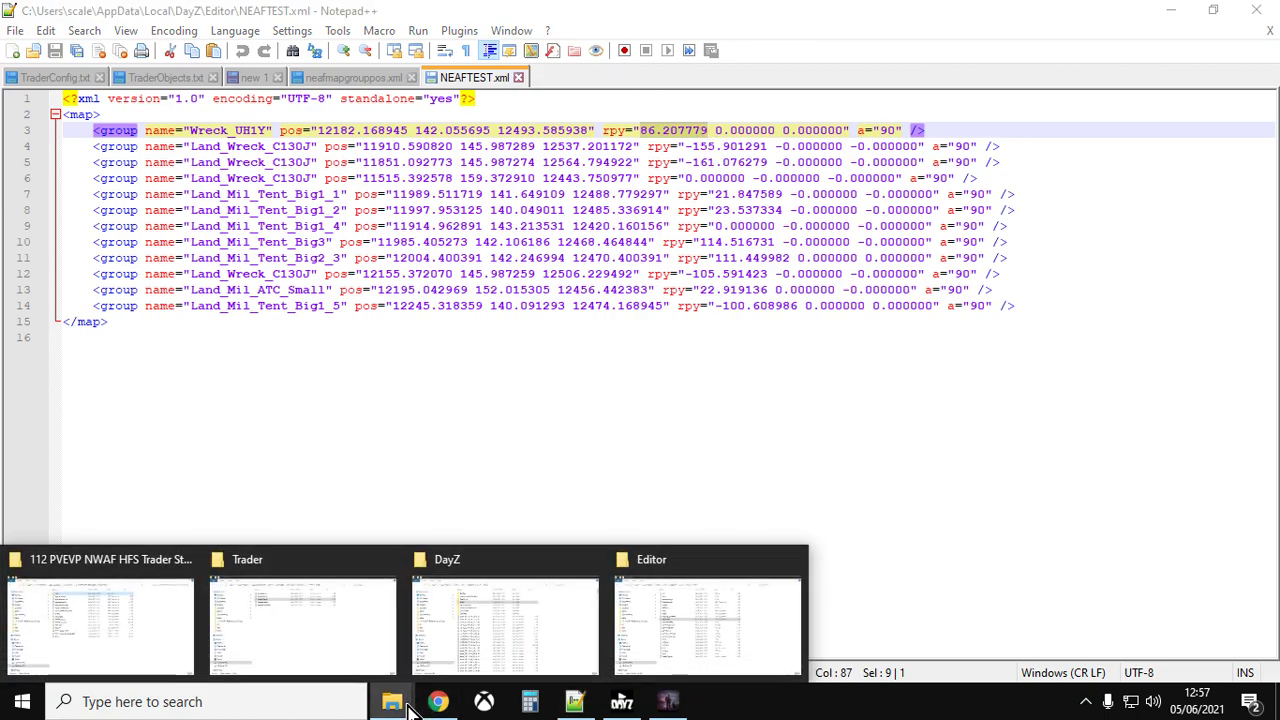
{"action": "left_click", "coordinate": [683, 625]}
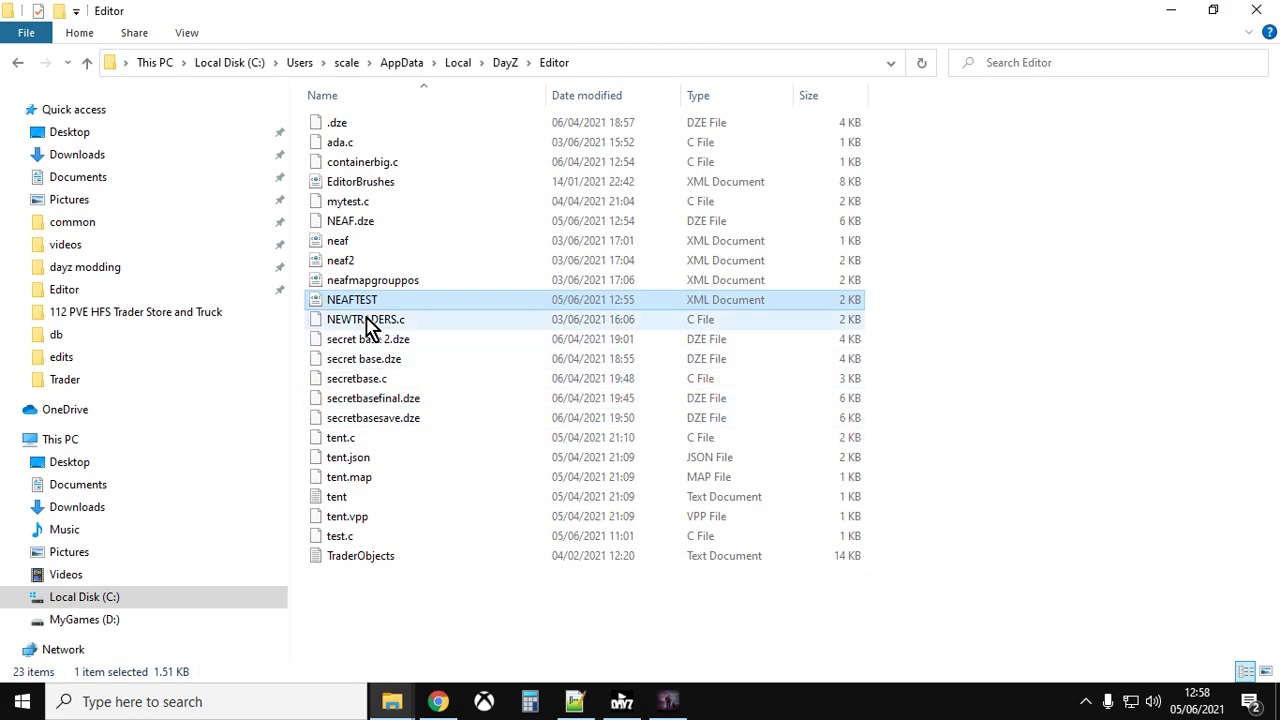
- Open ada.c from the Editor folder with Edit with Notepad++
{"action": "right_click", "coordinate": [358, 152]}
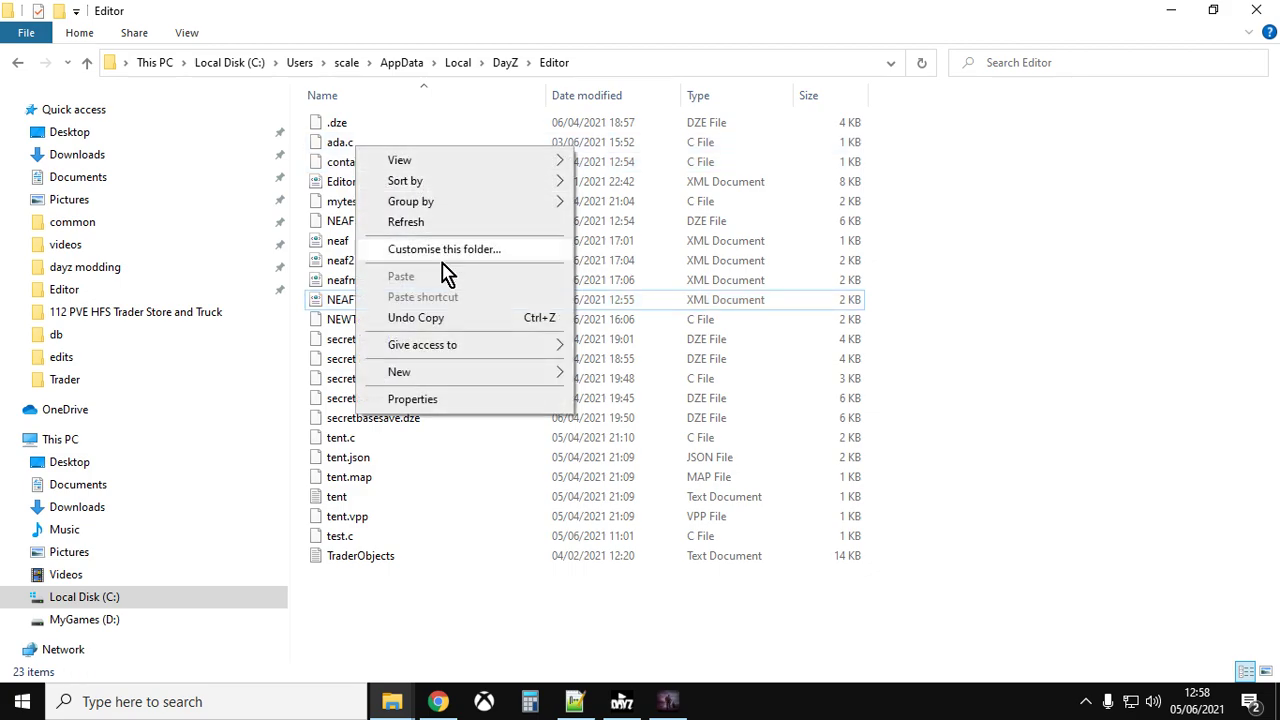
{"action": "left_click", "coordinate": [344, 167]}
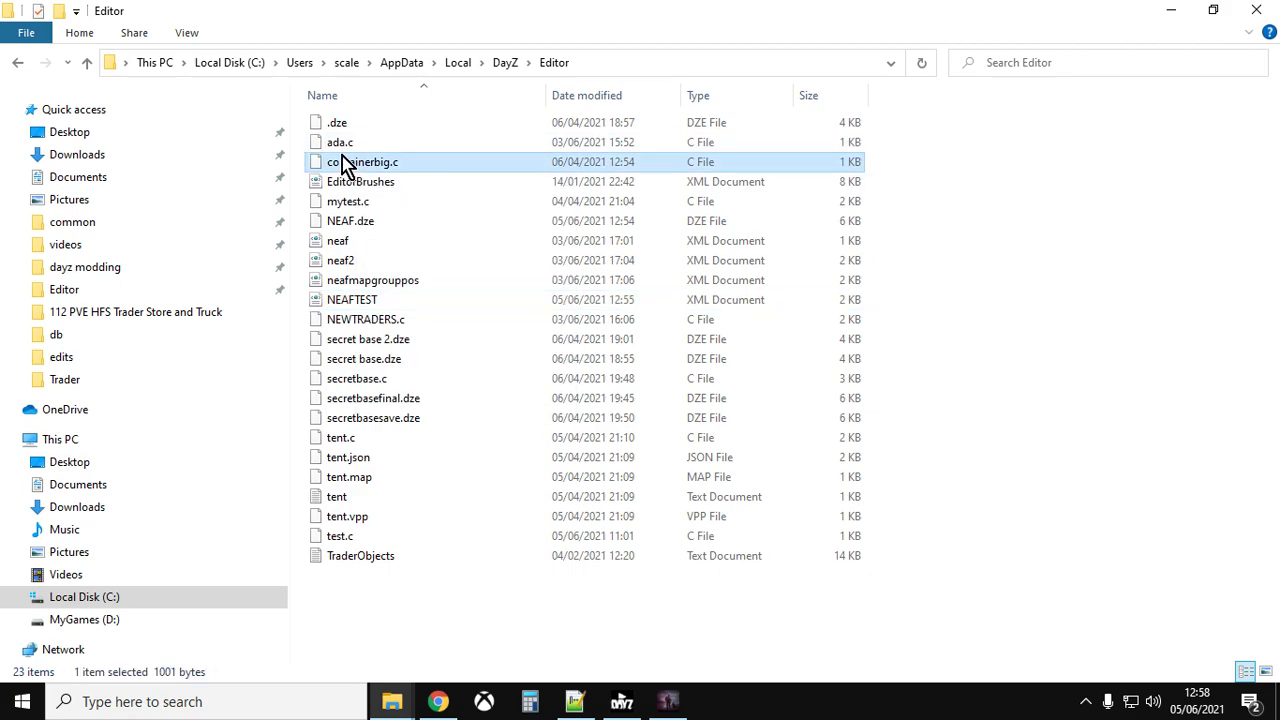
{"action": "right_click", "coordinate": [340, 143]}
{"action": "left_click", "coordinate": [410, 222]}
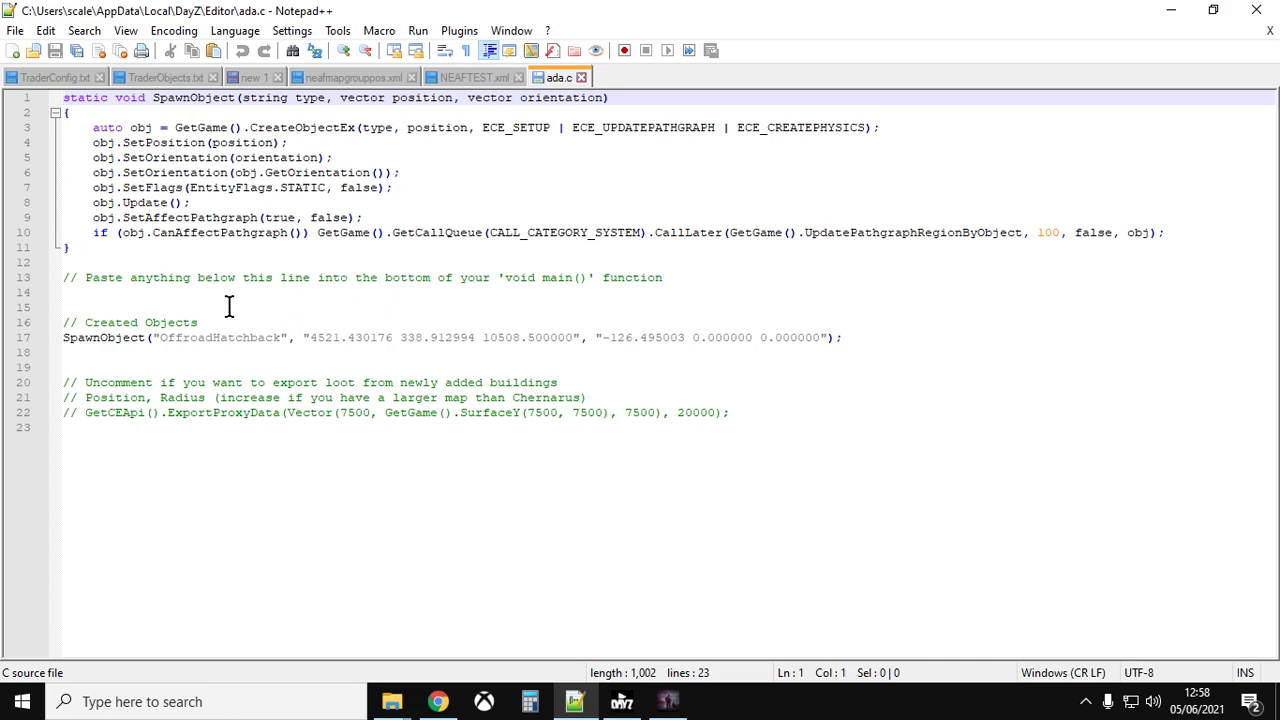
- Show neafmapgrouppos.xml and review its Wreck_UH1Y and C130J group entries
{"action": "left_click", "coordinate": [373, 80]}
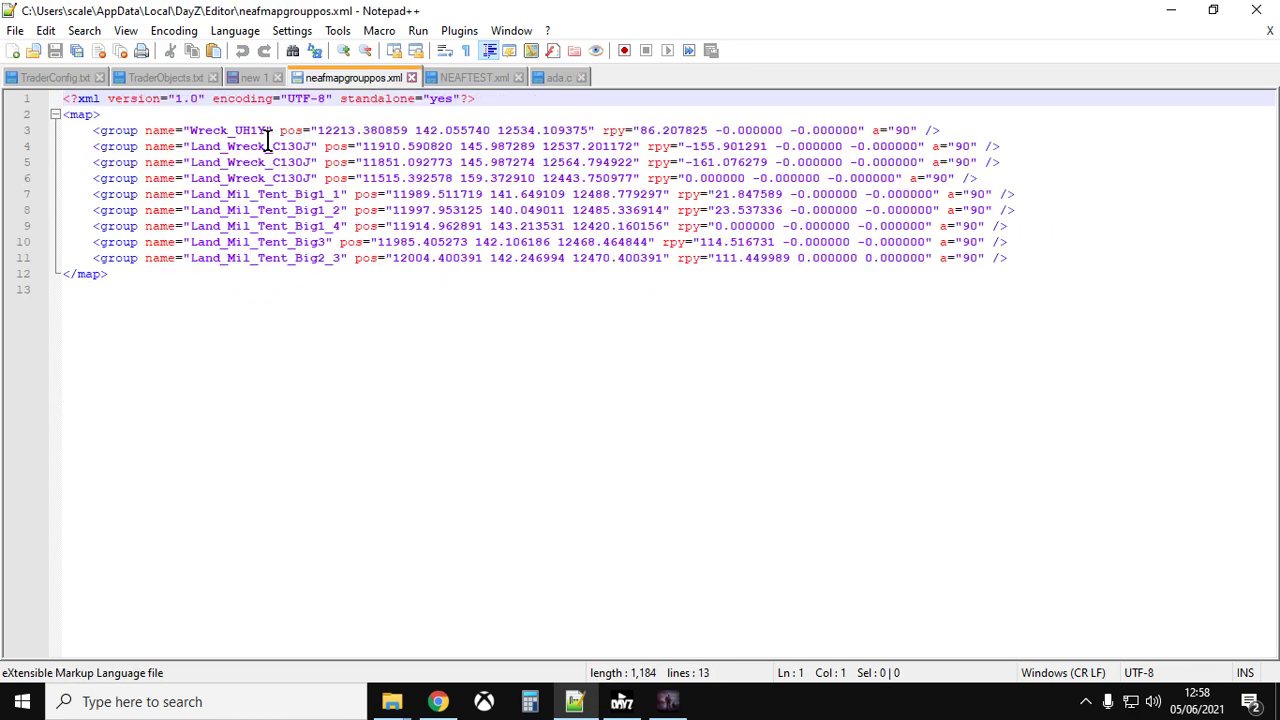
{"action": "left_click_drag", "start_coordinate": [184, 131], "coordinate": [451, 283]}
{"action": "left_click", "coordinate": [455, 282]}
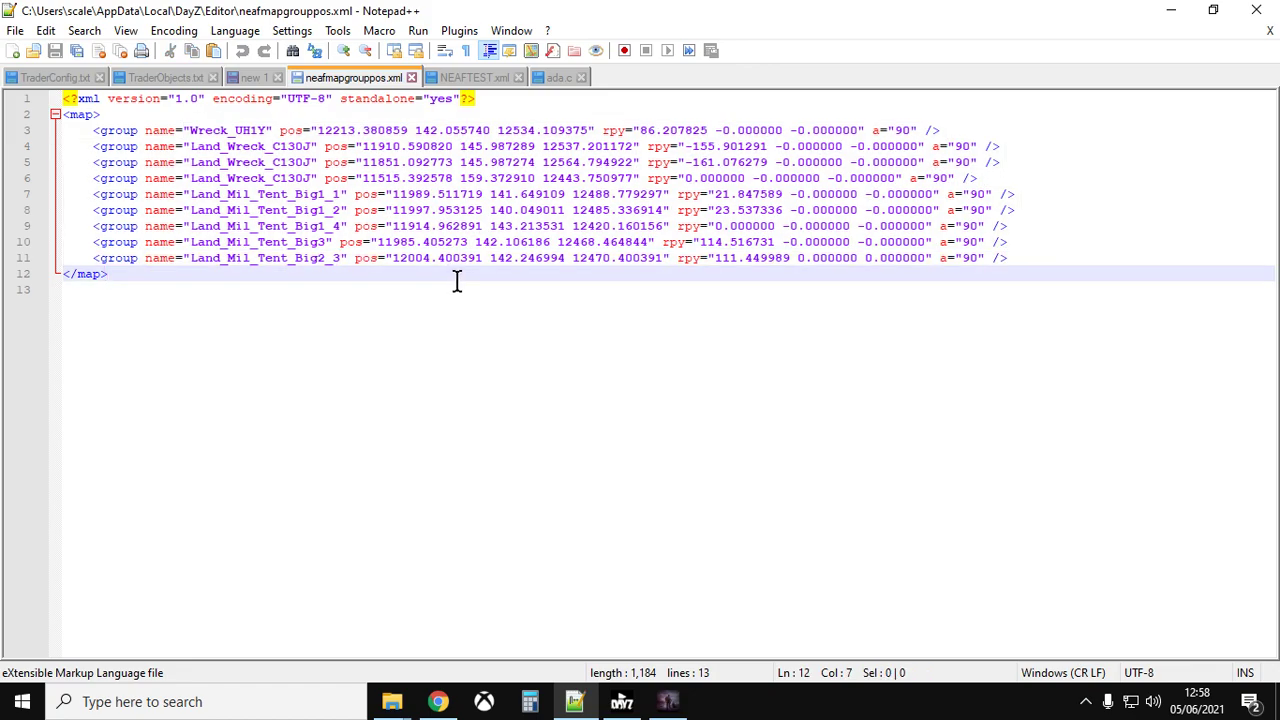
- Switch to the DayZ Editor airfield scene, turn the camera along the runway, then return to Notepad++
{"action": "left_click", "coordinate": [669, 703]}
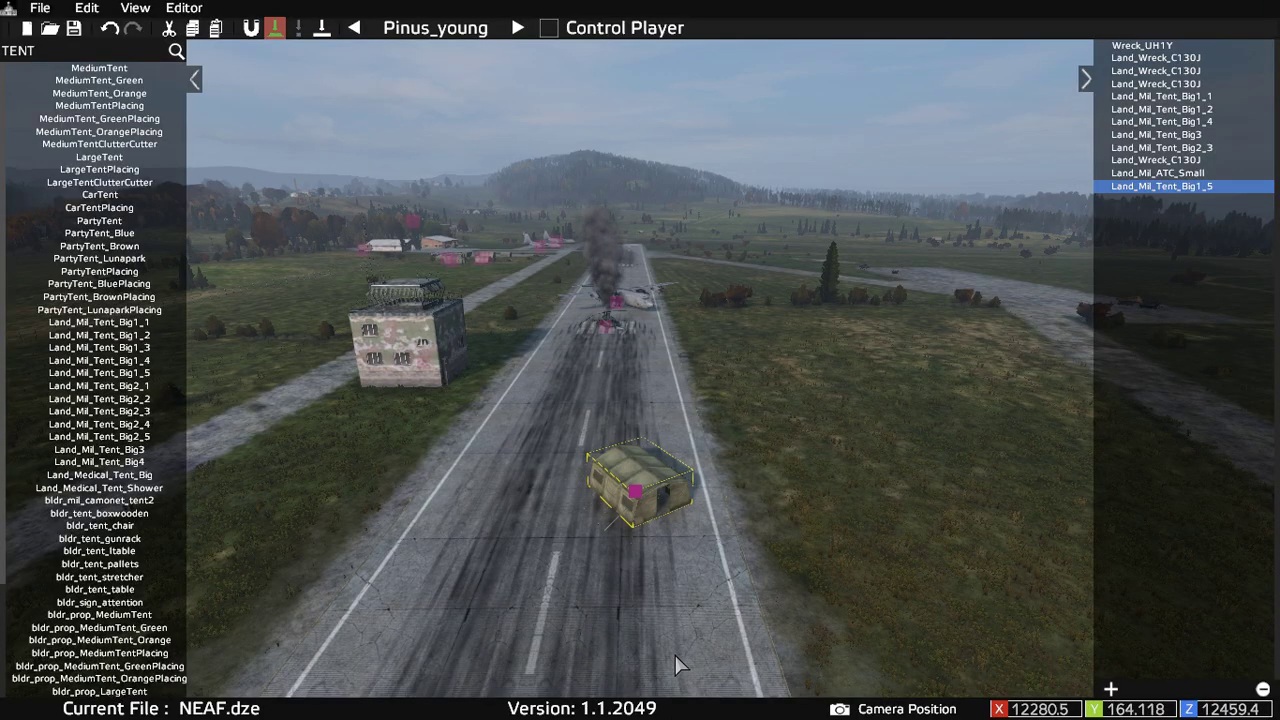
{"action": "right_click_drag", "start_coordinate": [496, 523], "coordinate": [534, 534]}
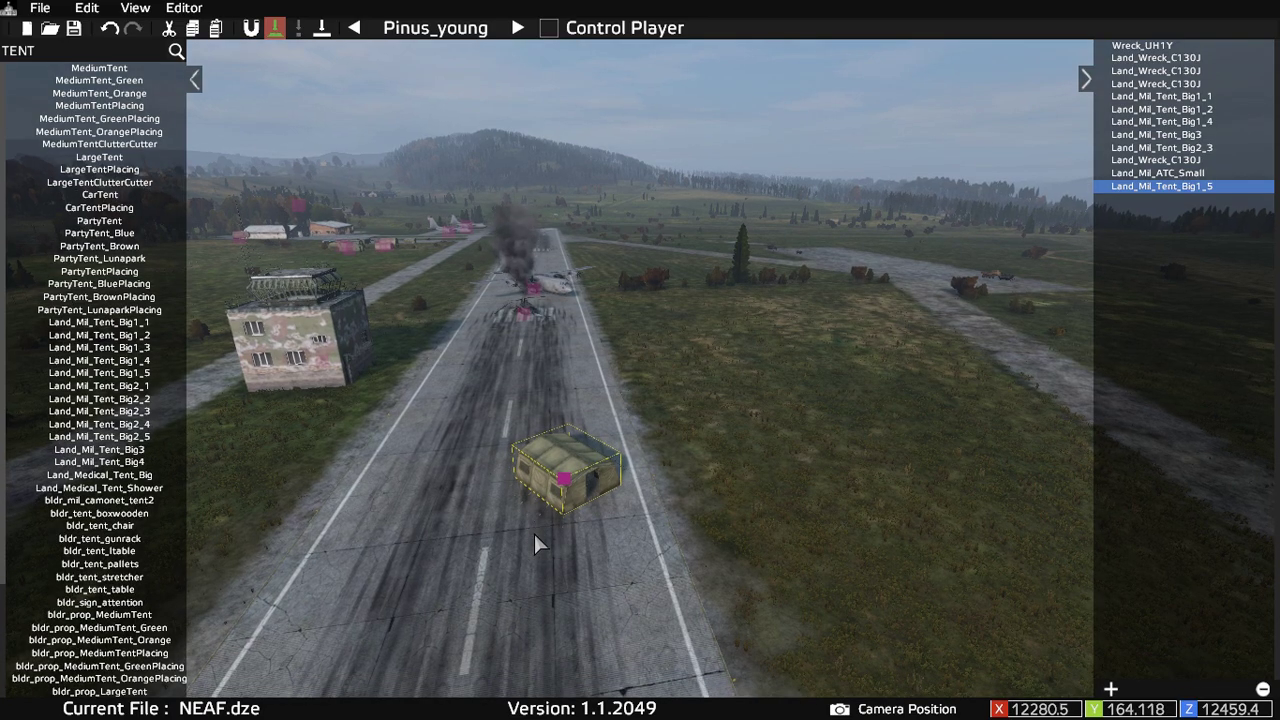
{"action": "key", "text": "alt+Tab"}
- Read the GitHub wiki's Installing the mod page in Chrome, then return to the Steam Workshop tab
{"action": "left_click", "coordinate": [438, 701]}
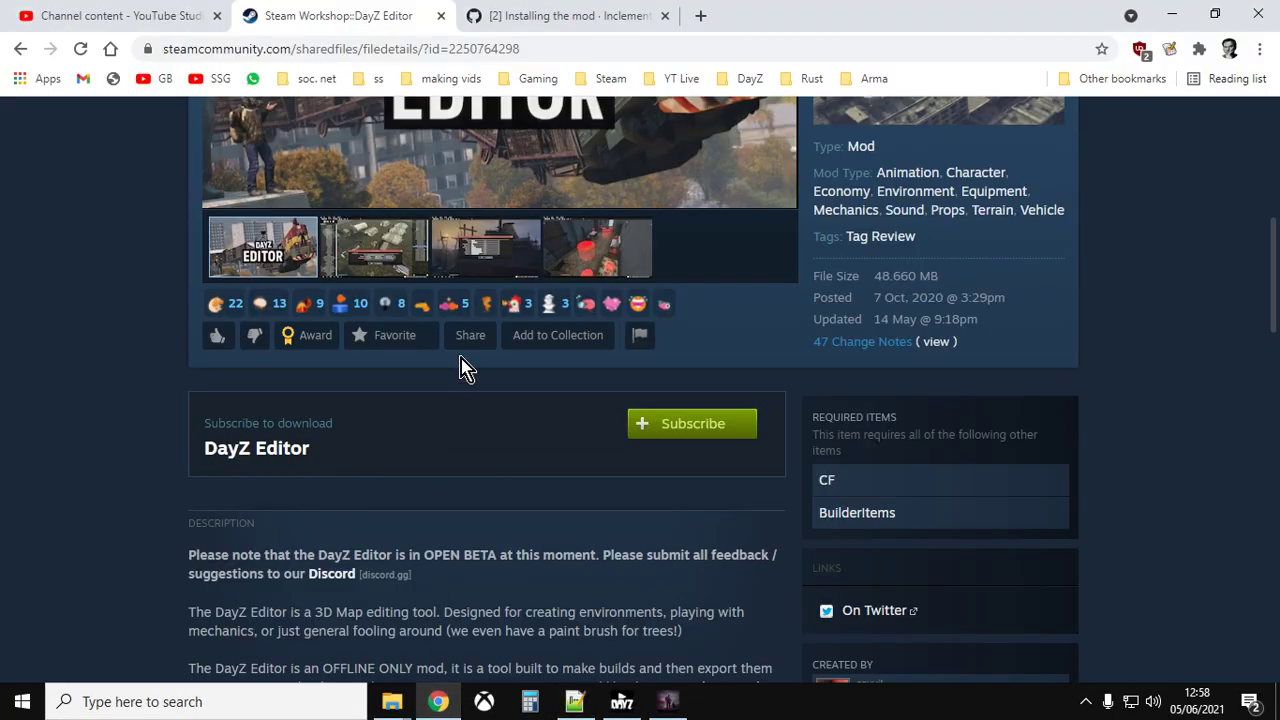
{"action": "left_click", "coordinate": [537, 18]}
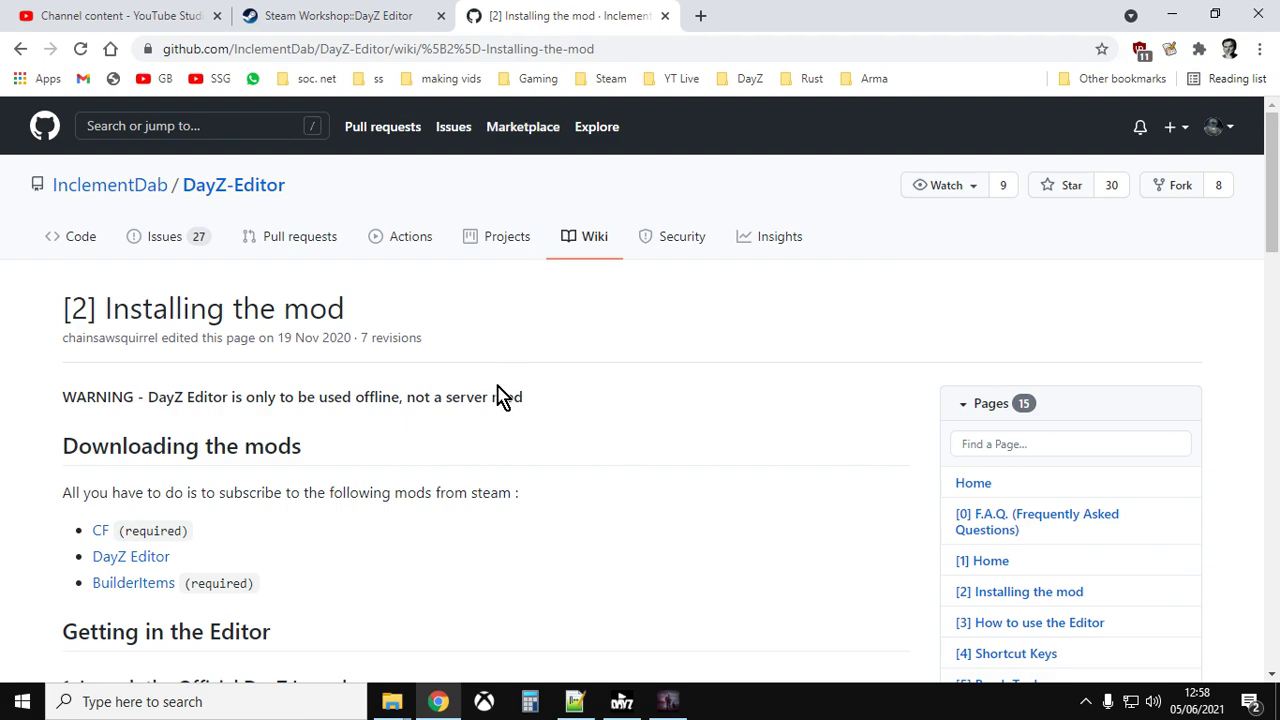
{"action": "scroll", "coordinate": [500, 396], "scroll_direction": "down", "scroll_amount": 1}
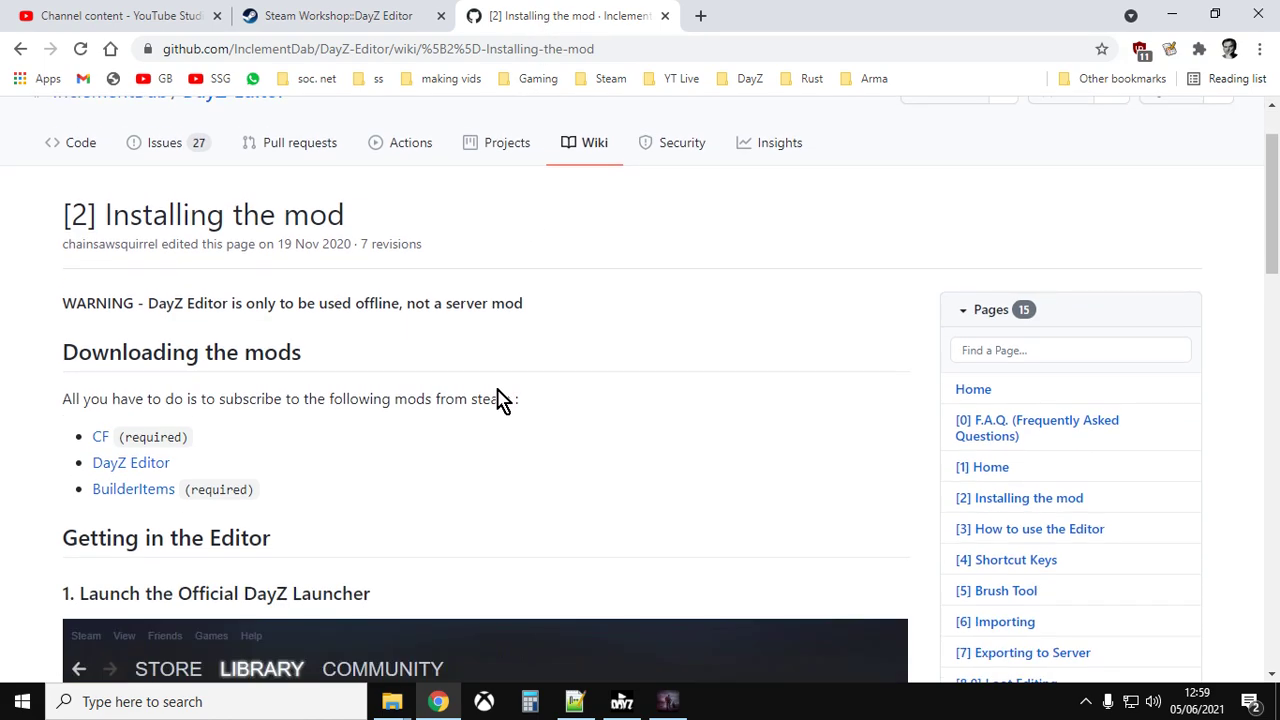
{"action": "scroll", "coordinate": [500, 398], "scroll_direction": "down", "scroll_amount": 2}
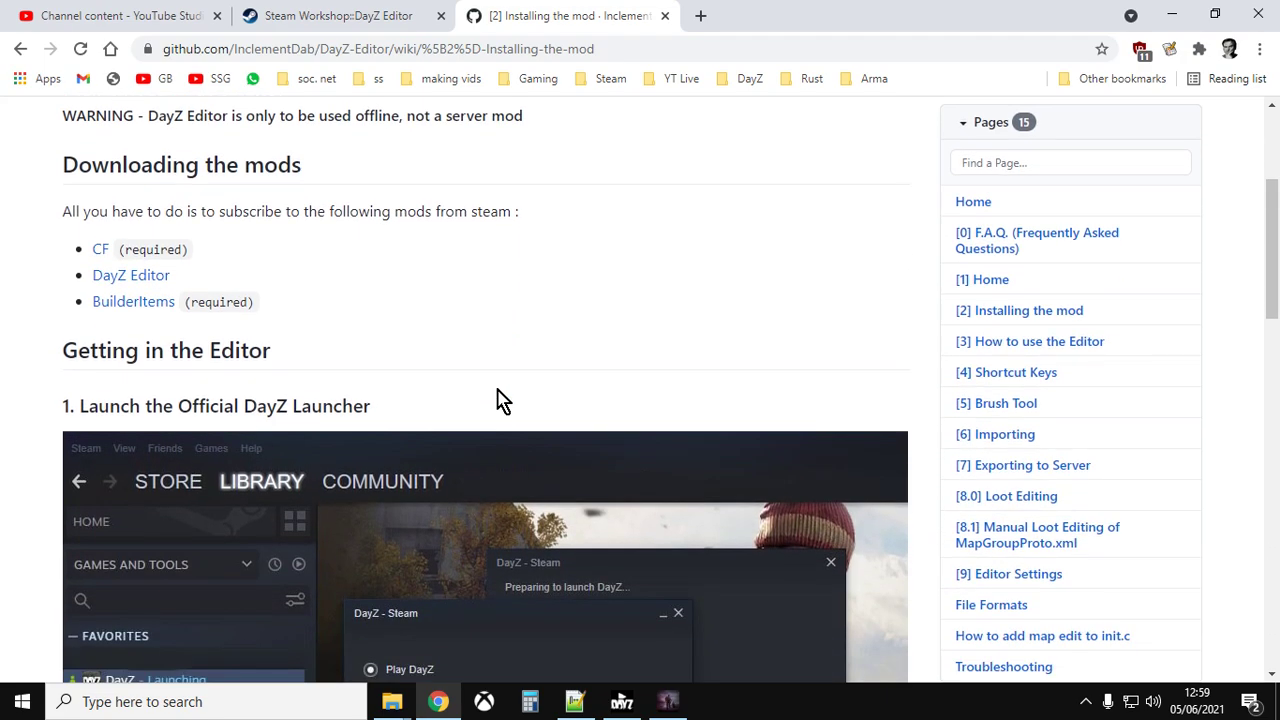
{"action": "scroll", "coordinate": [500, 396], "scroll_direction": "up", "scroll_amount": 2}
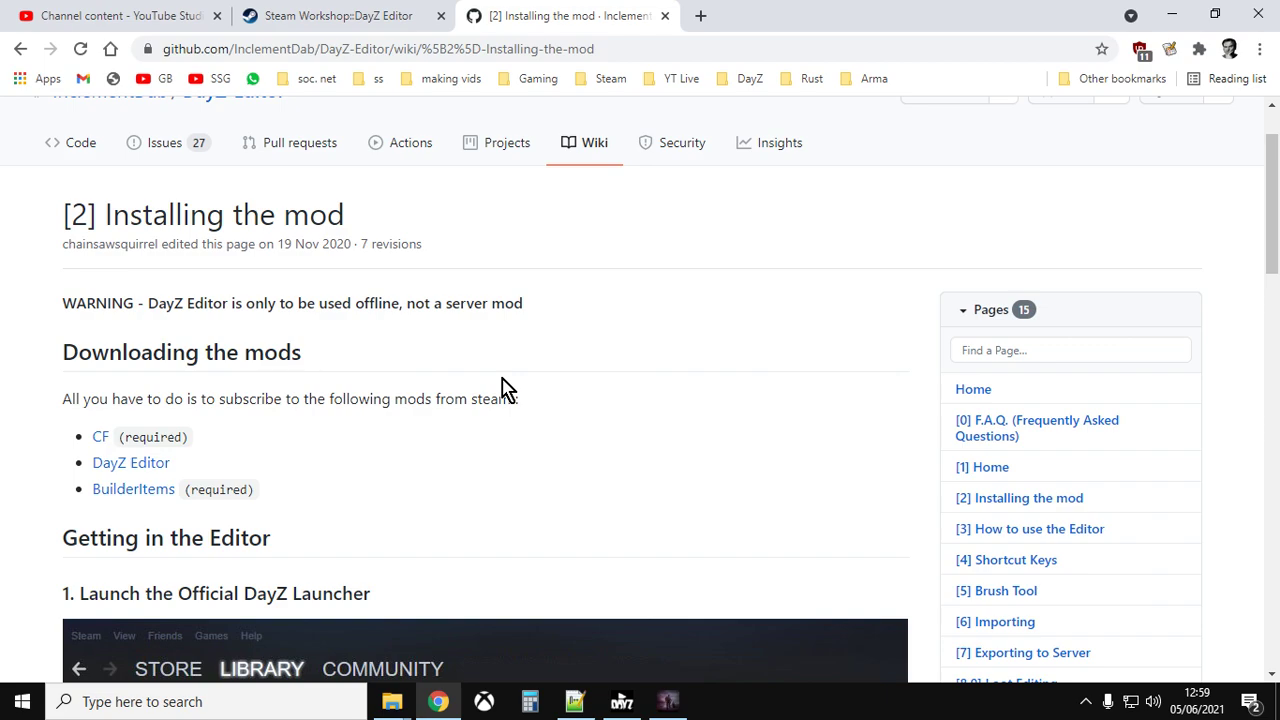
{"action": "scroll", "coordinate": [505, 390], "scroll_direction": "down", "scroll_amount": 1}
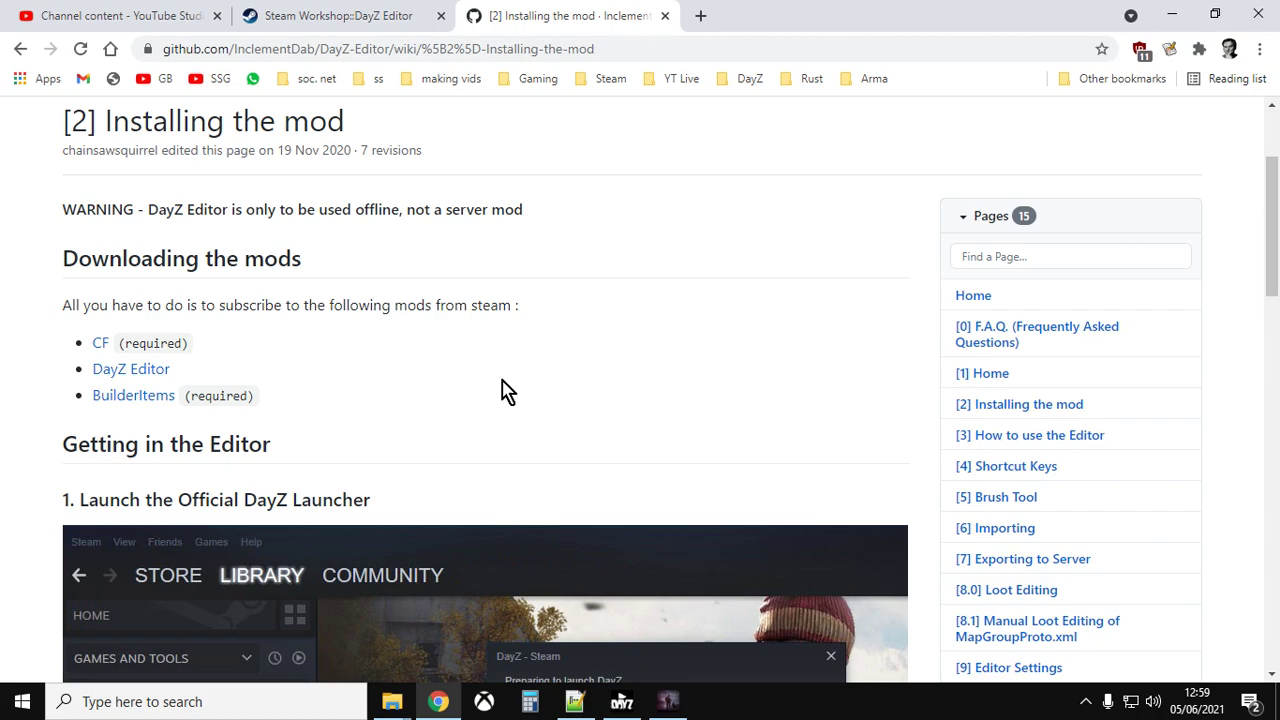
{"action": "left_click", "coordinate": [380, 28]}
{"action": "scroll", "coordinate": [640, 462], "scroll_direction": "up", "scroll_amount": 5}
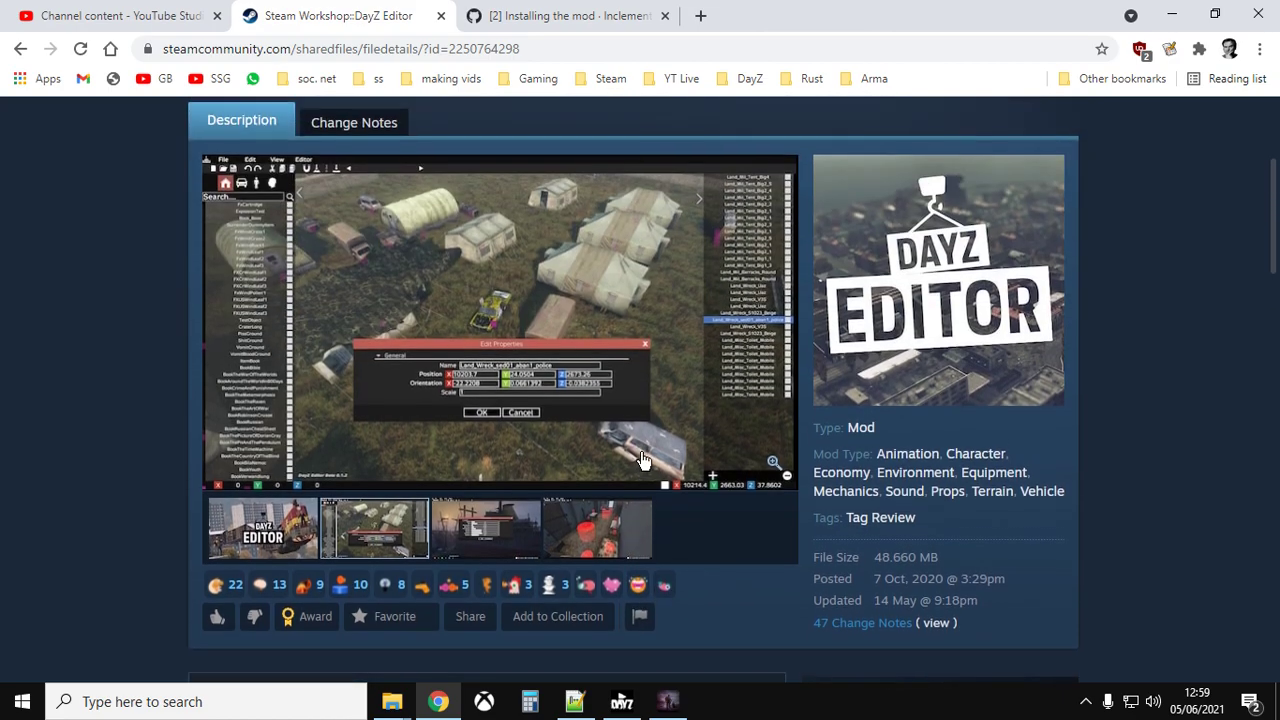